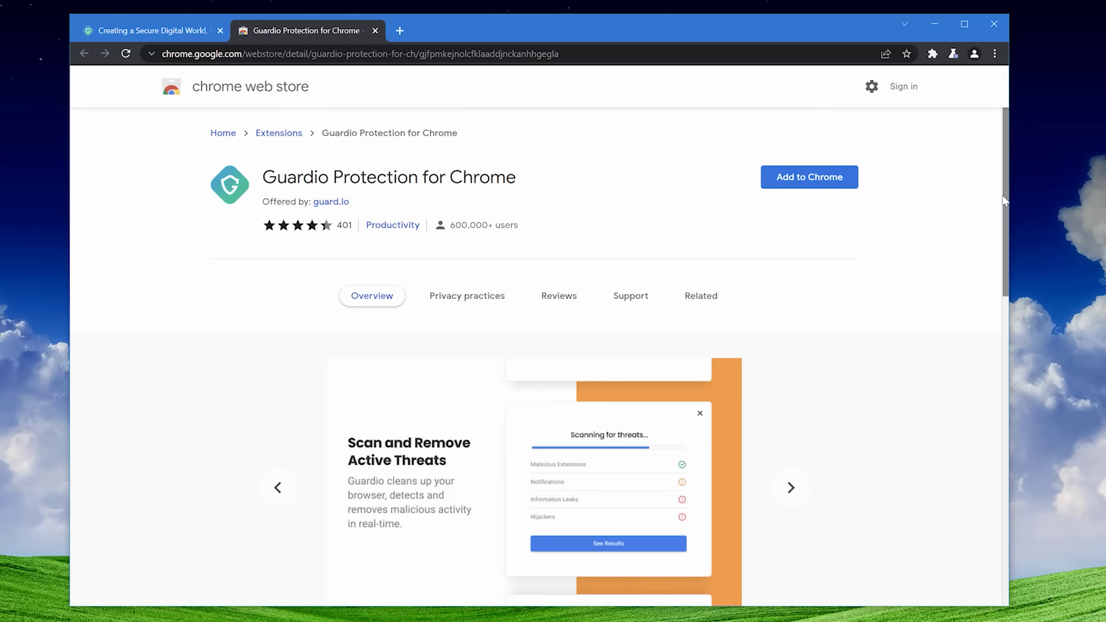
Step: Page through Guardio Protection's feature slides and highlight the Malicious Activity warning text
{"action": "left_click_drag", "start_coordinate": [1008, 196], "coordinate": [1004, 261]}
{"action": "left_click", "coordinate": [792, 316]}
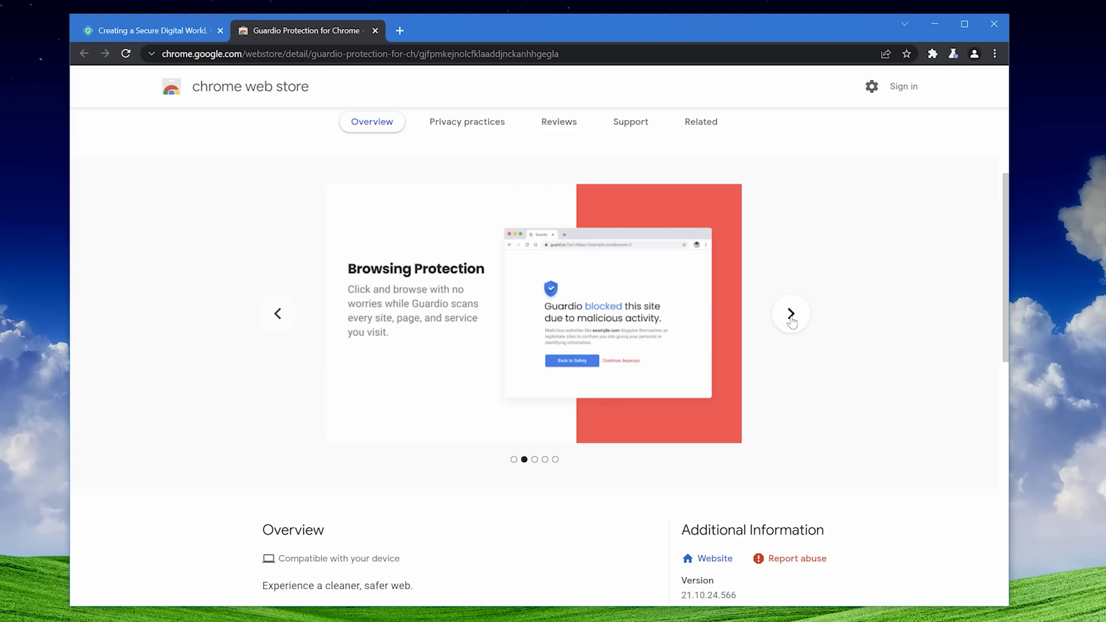
{"action": "left_click", "coordinate": [792, 313]}
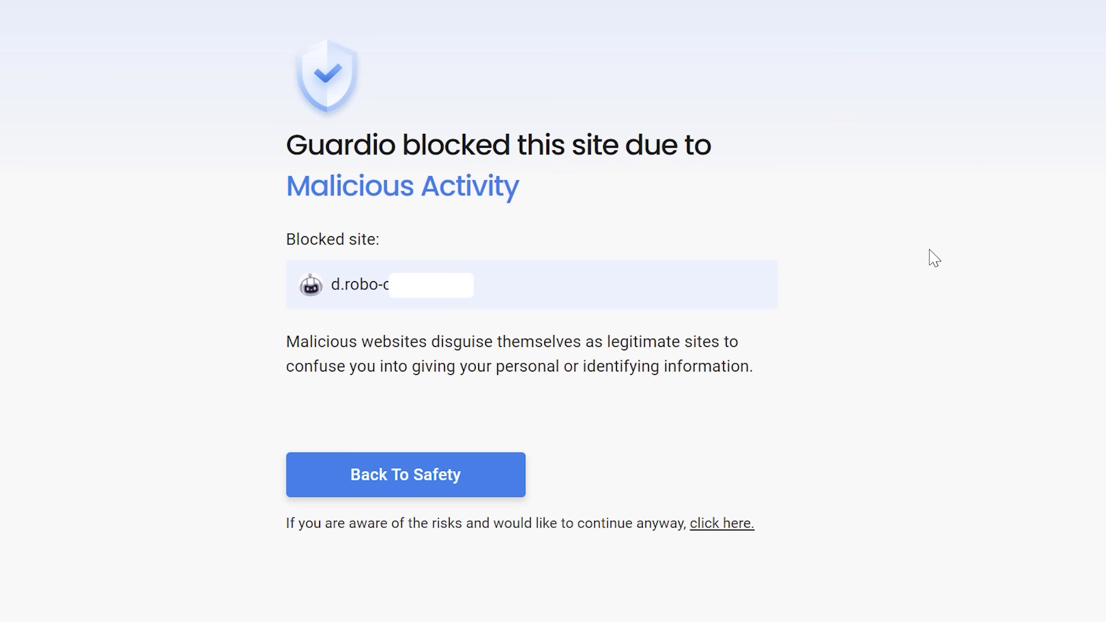
{"action": "left_click_drag", "start_coordinate": [537, 192], "coordinate": [567, 182]}
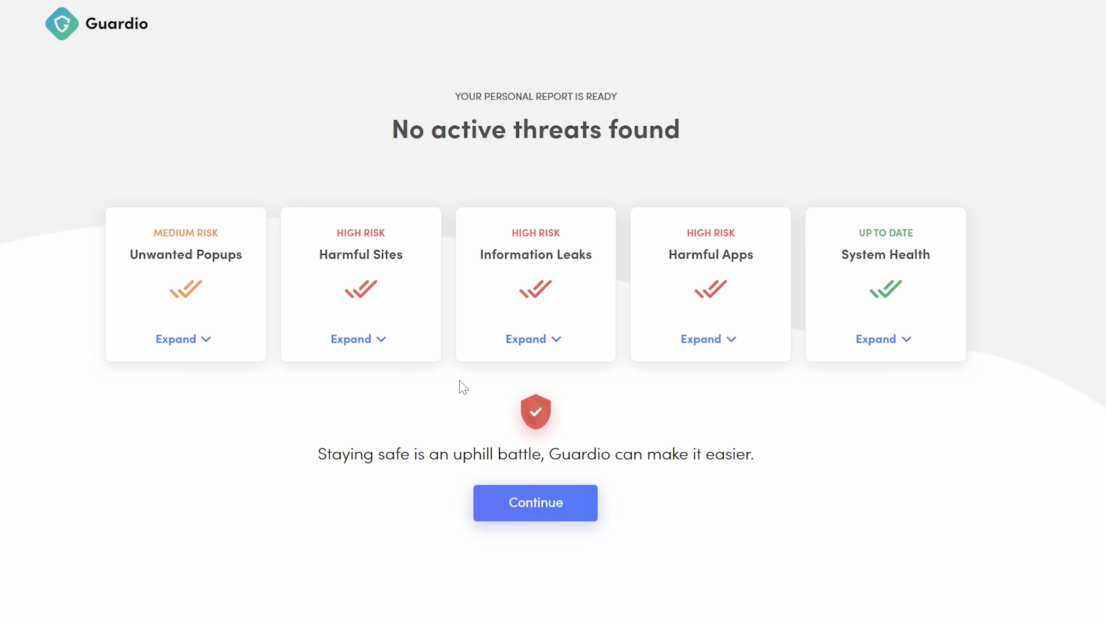
Step: Expand the Information Leaks risk and choose Google as the preferred search engine
{"action": "left_click", "coordinate": [494, 334]}
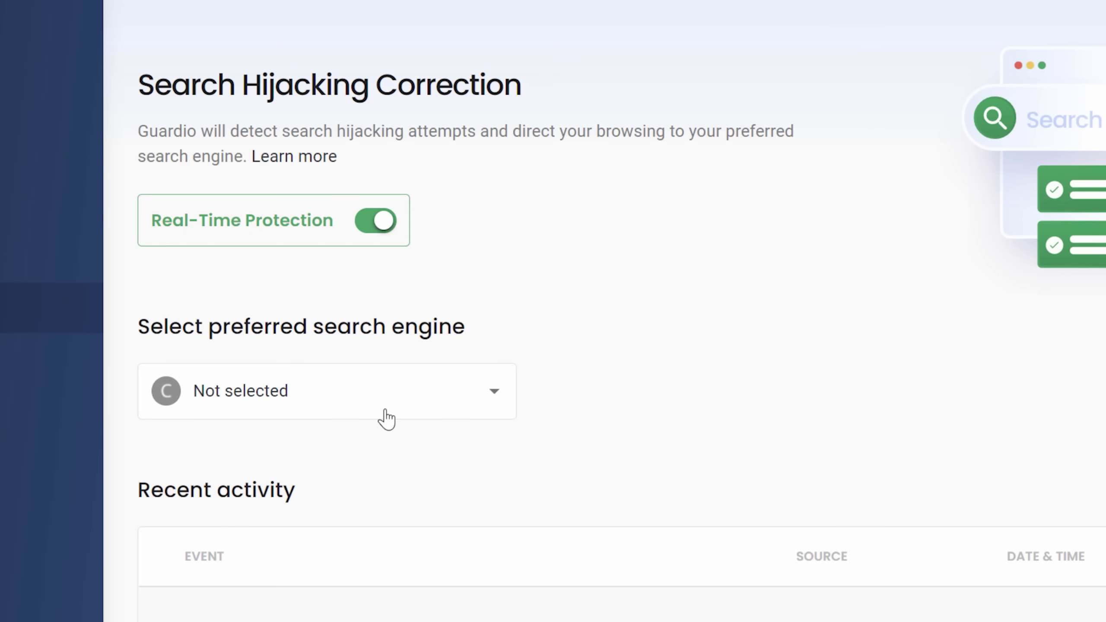
{"action": "left_click", "coordinate": [386, 419]}
{"action": "left_click", "coordinate": [239, 411]}
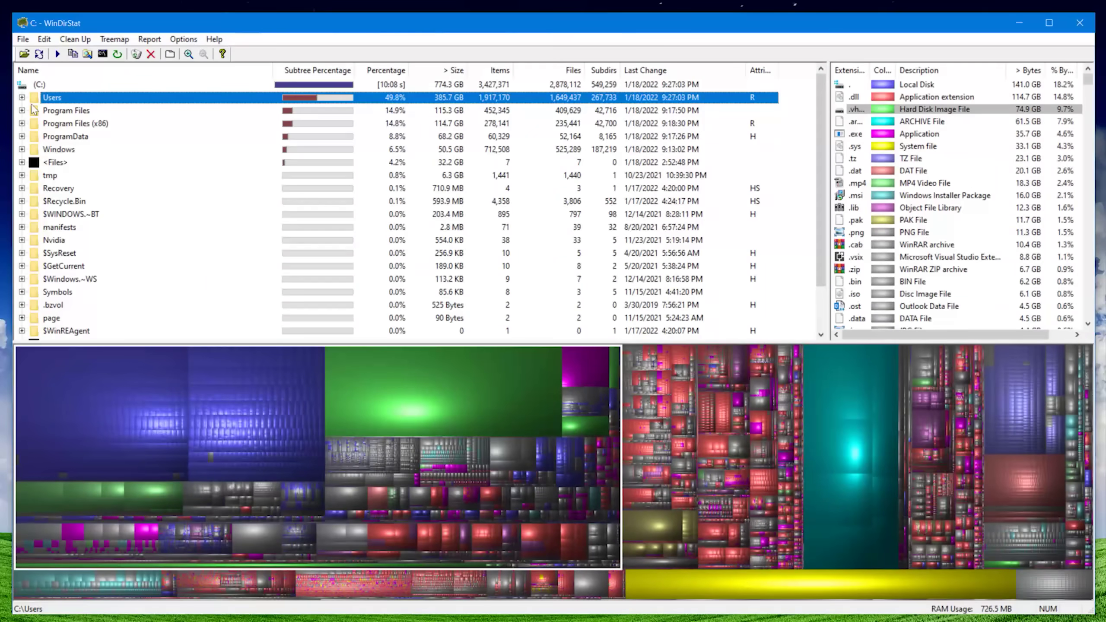
Step: Expand Users on C: and select the largest user profile folder
{"action": "left_click", "coordinate": [22, 98]}
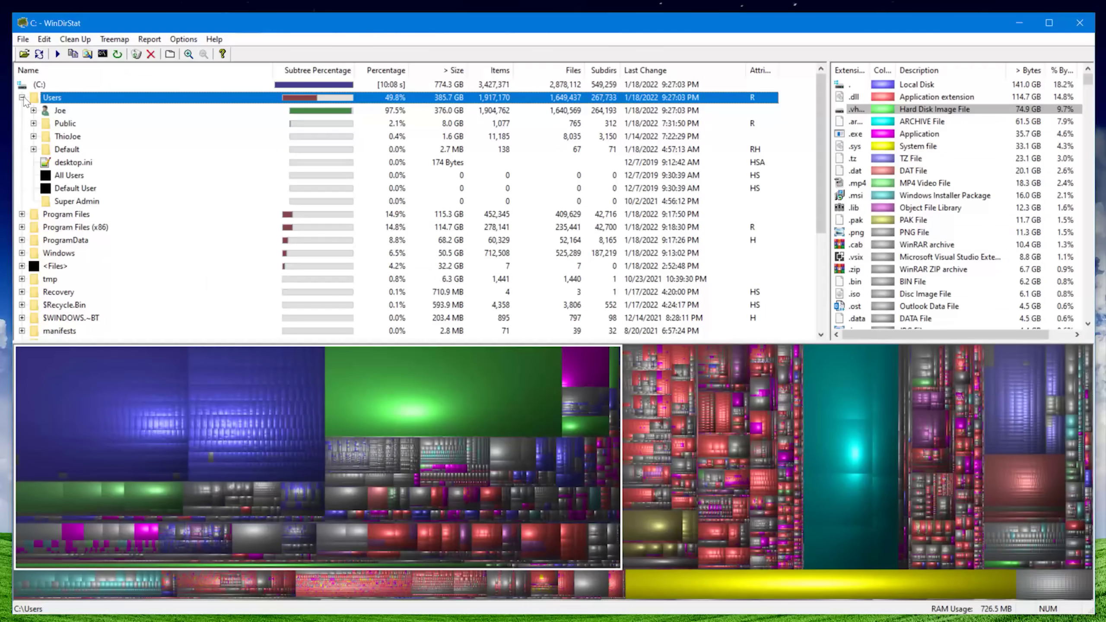
{"action": "left_click", "coordinate": [61, 111]}
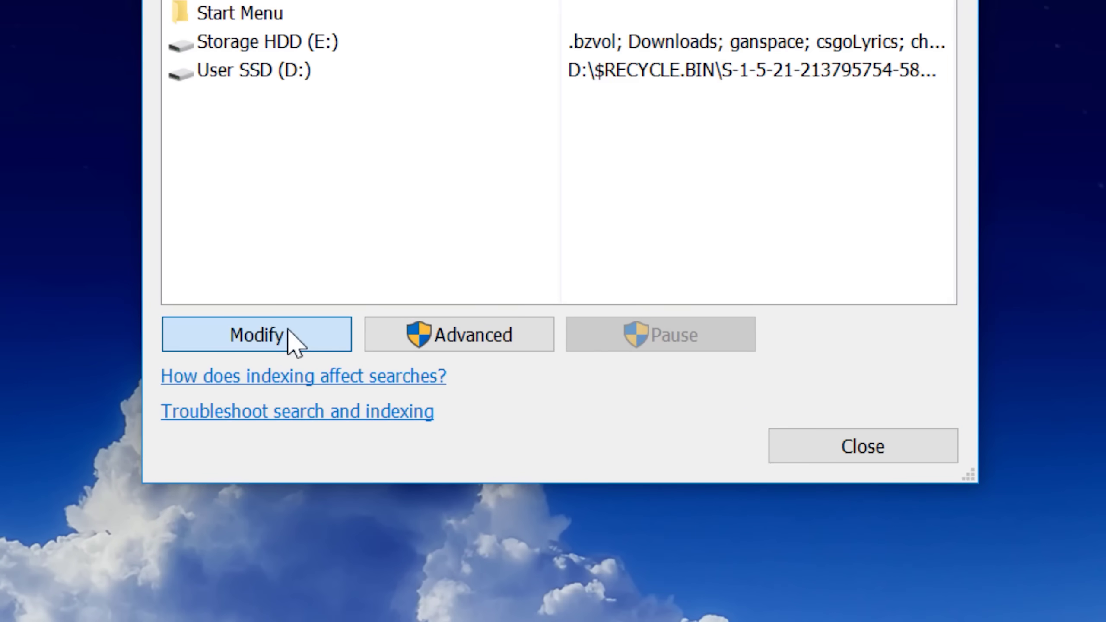
Step: Show the indexed locations list, ticking T5 Backup (T:) and unticking it to keep it excluded
{"action": "left_click", "coordinate": [289, 330]}
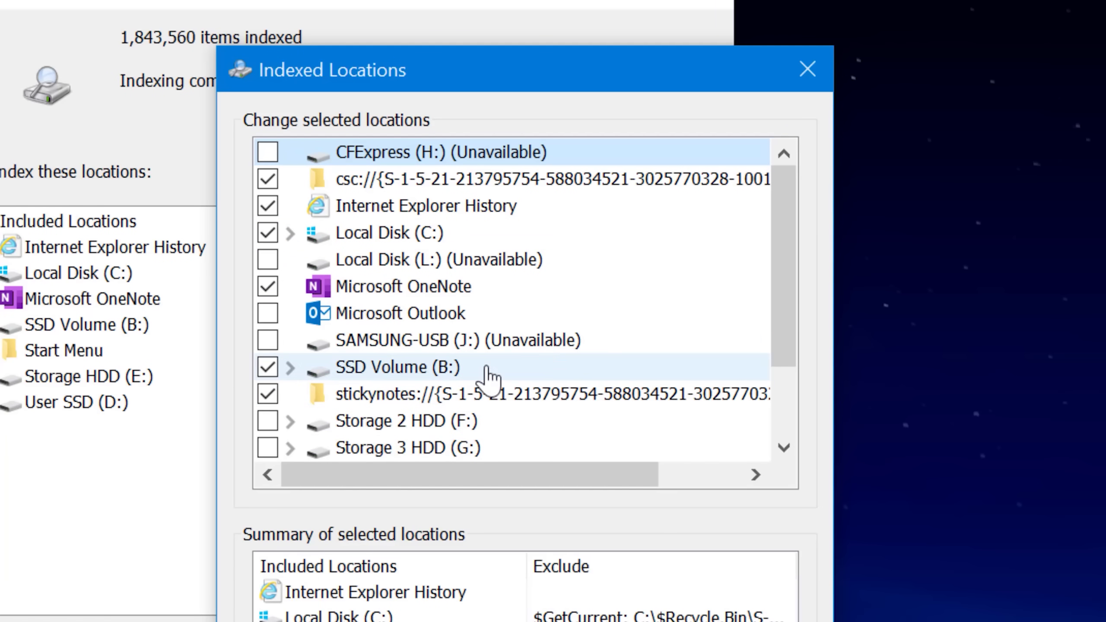
{"action": "left_click_drag", "start_coordinate": [789, 325], "coordinate": [784, 403]}
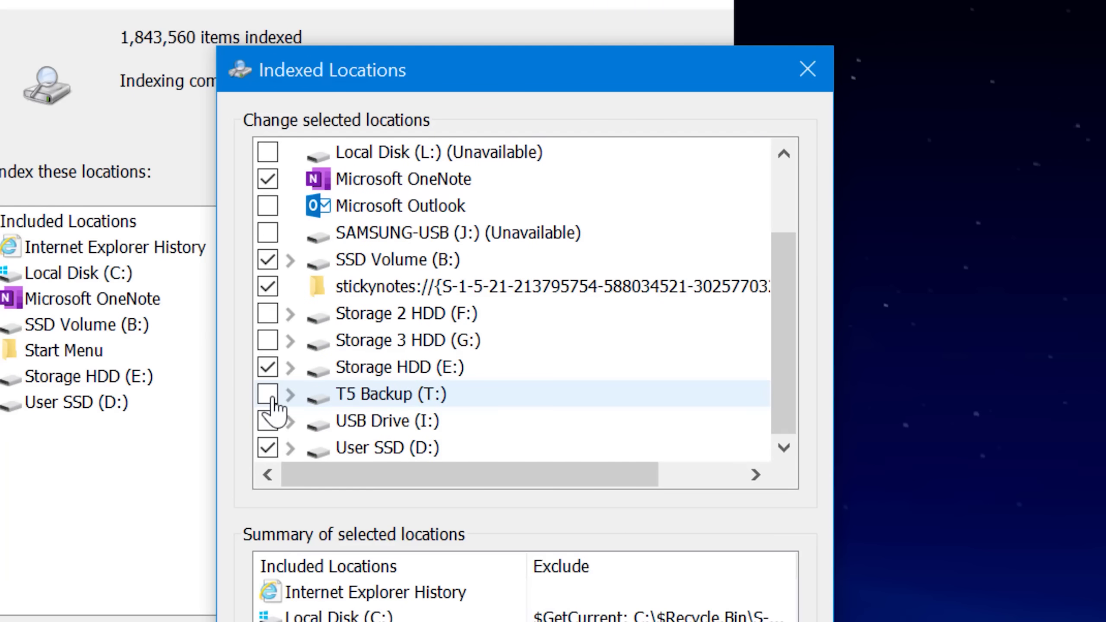
{"action": "left_click", "coordinate": [269, 397]}
{"action": "left_click", "coordinate": [268, 395]}
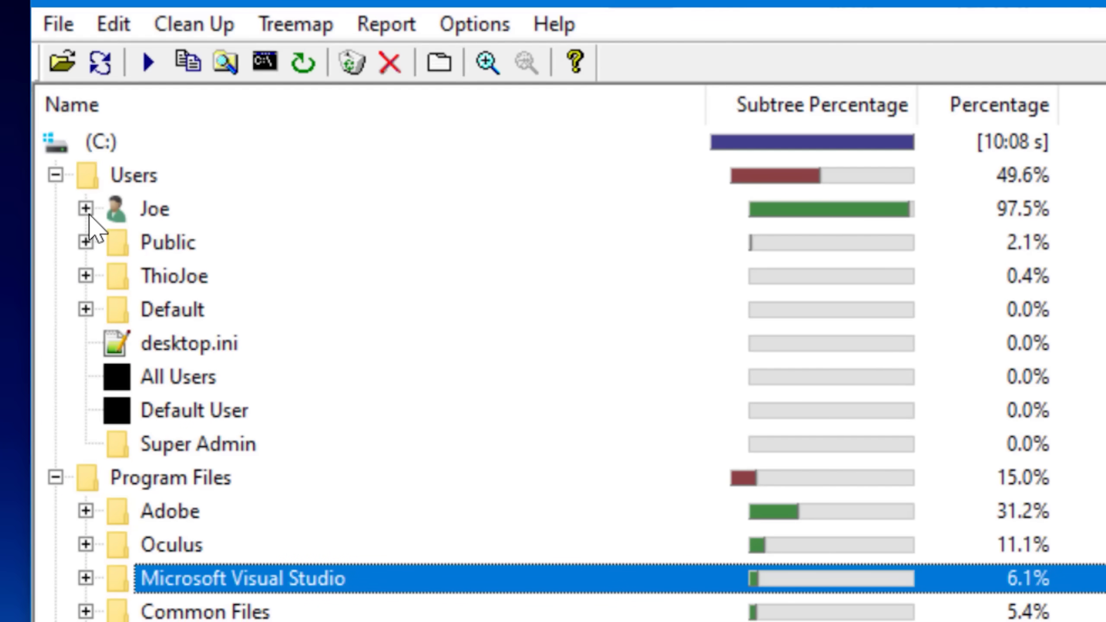
Step: Expand the user profile folder and select AppData to reach Local's Docker and Temp subfolders
{"action": "left_click", "coordinate": [87, 209]}
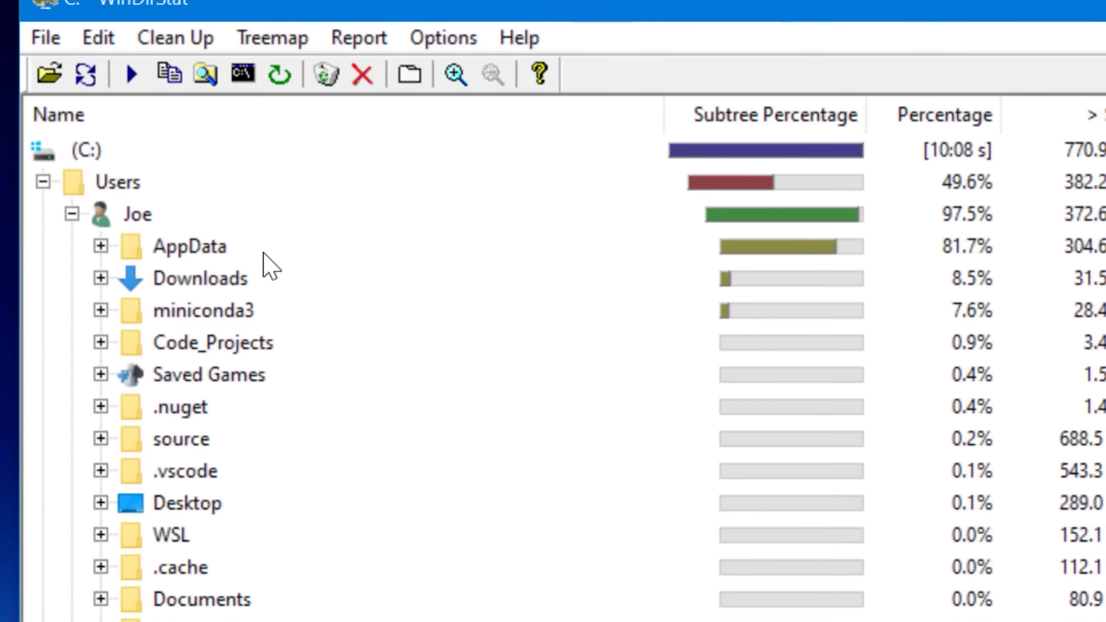
{"action": "left_click", "coordinate": [273, 242]}
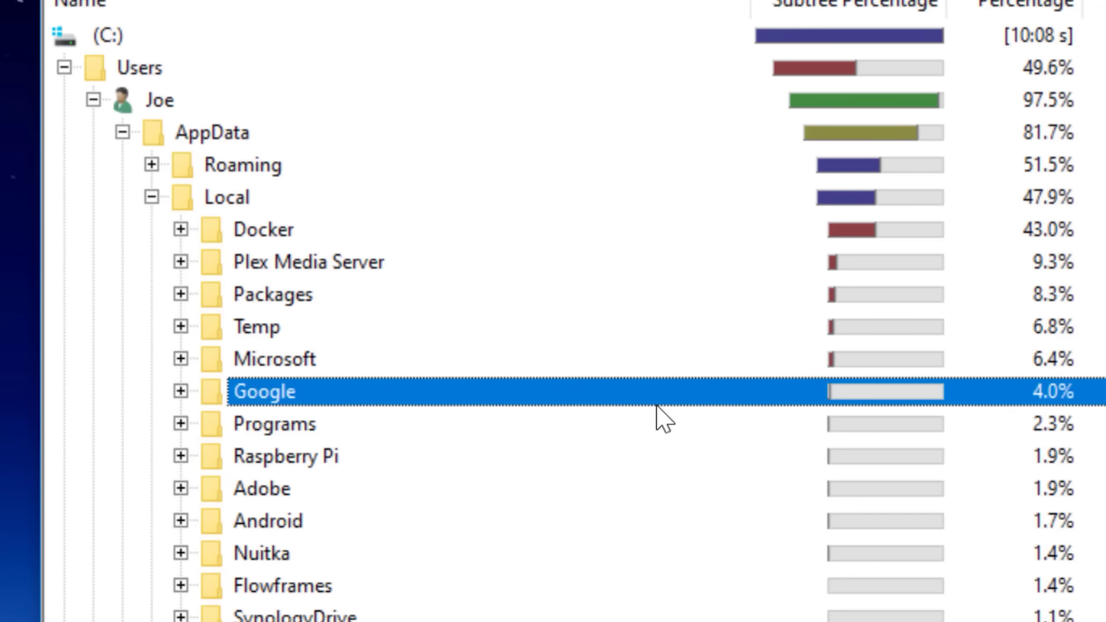
Step: Drill from Local into Google > Chrome > User Data > Default and select File System
{"action": "left_click", "coordinate": [231, 194]}
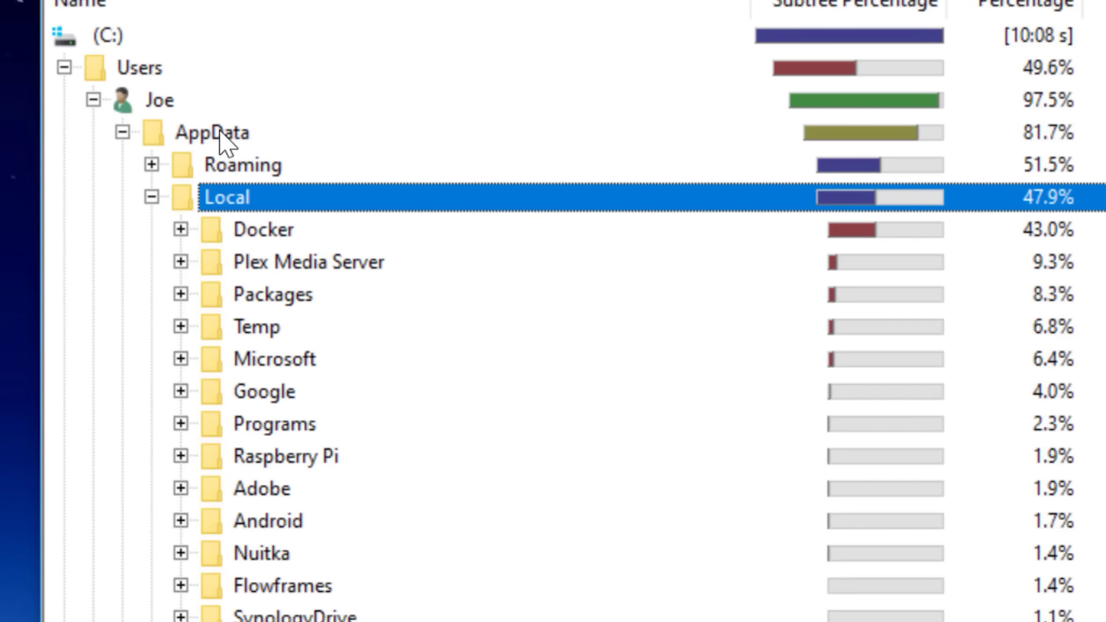
{"action": "left_click", "coordinate": [222, 142]}
{"action": "left_click", "coordinate": [215, 197]}
{"action": "left_click", "coordinate": [180, 391]}
{"action": "left_click", "coordinate": [218, 424]}
{"action": "left_click", "coordinate": [211, 422]}
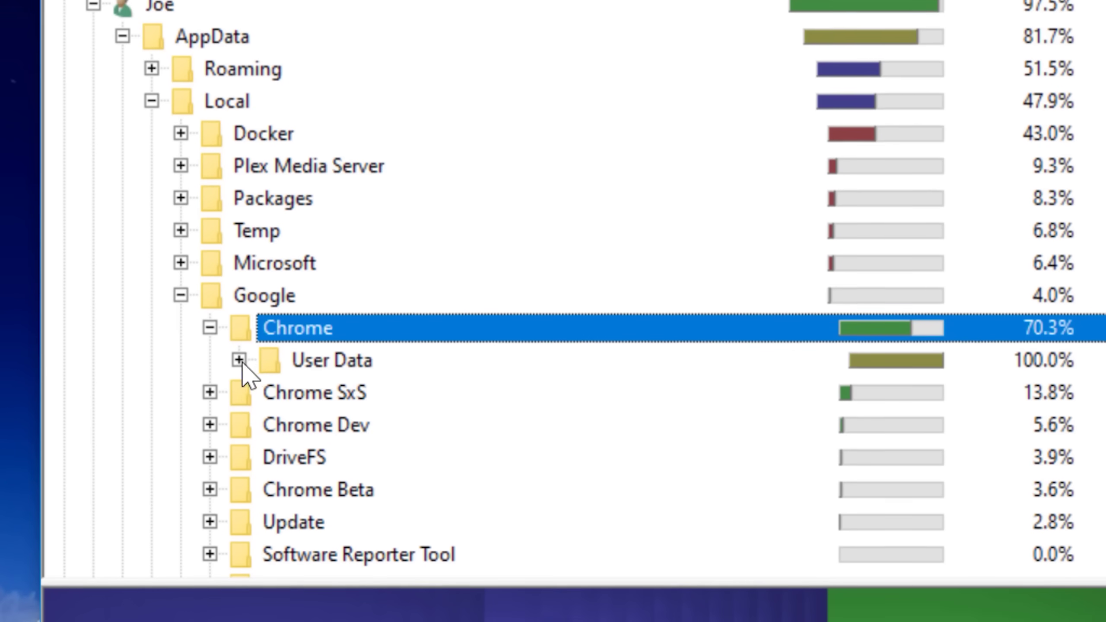
{"action": "left_click", "coordinate": [239, 360]}
{"action": "left_click", "coordinate": [267, 378]}
{"action": "scroll", "coordinate": [325, 388], "scroll_direction": "down", "scroll_amount": 5}
{"action": "left_click", "coordinate": [329, 379]}
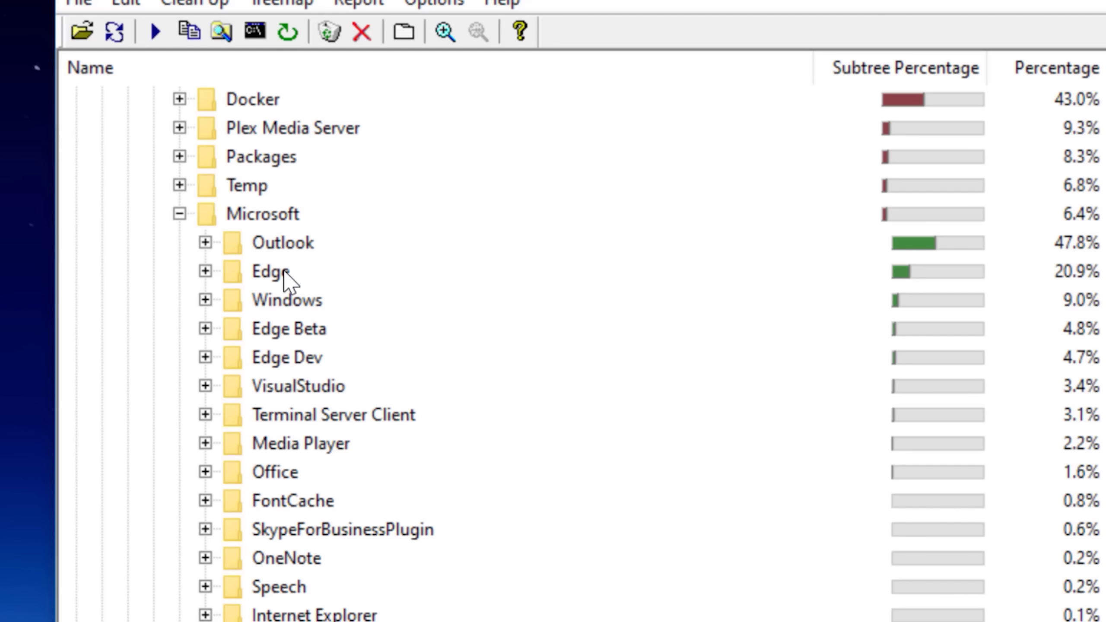
Step: Inspect the Edge, Origins and Plugins folders, expanding and collapsing Origins
{"action": "left_click", "coordinate": [285, 275]}
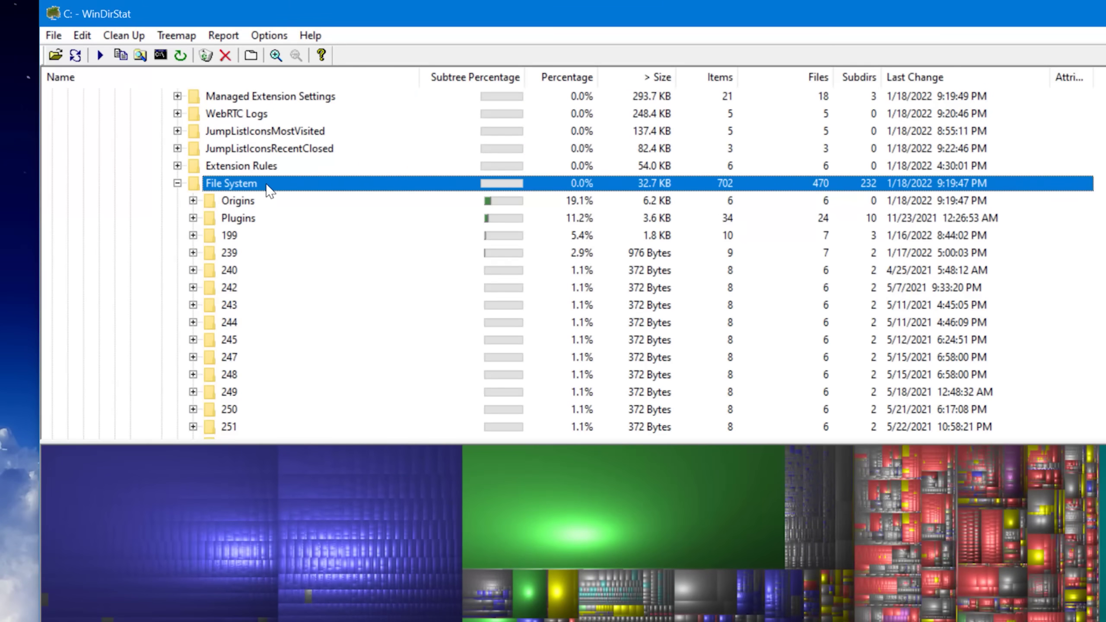
{"action": "left_click", "coordinate": [273, 203]}
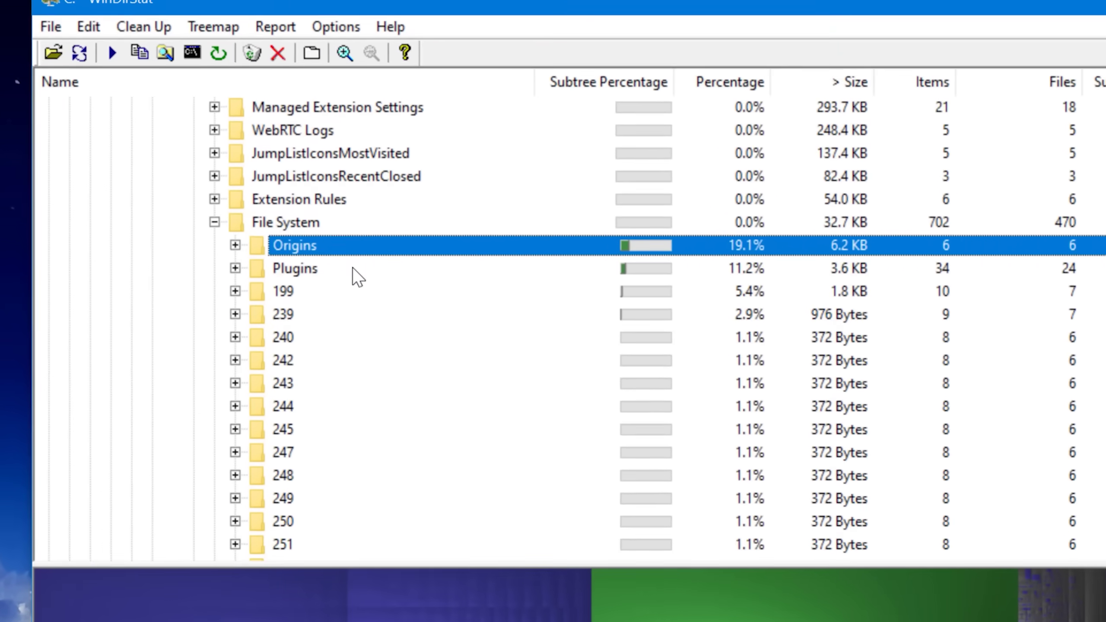
{"action": "left_click", "coordinate": [281, 218]}
{"action": "left_click", "coordinate": [296, 264]}
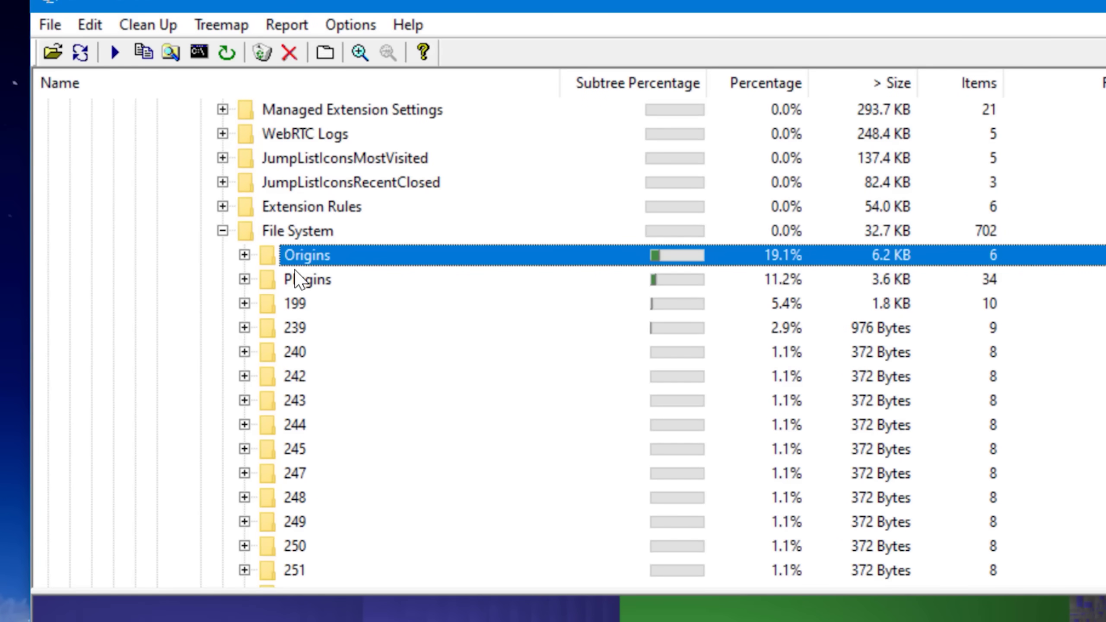
{"action": "left_click", "coordinate": [244, 255]}
{"action": "left_click", "coordinate": [243, 255]}
Step: Expand and collapse Plugins and folder 199 with its t folder, then reselect File System
{"action": "left_click", "coordinate": [243, 279]}
{"action": "left_click", "coordinate": [266, 303]}
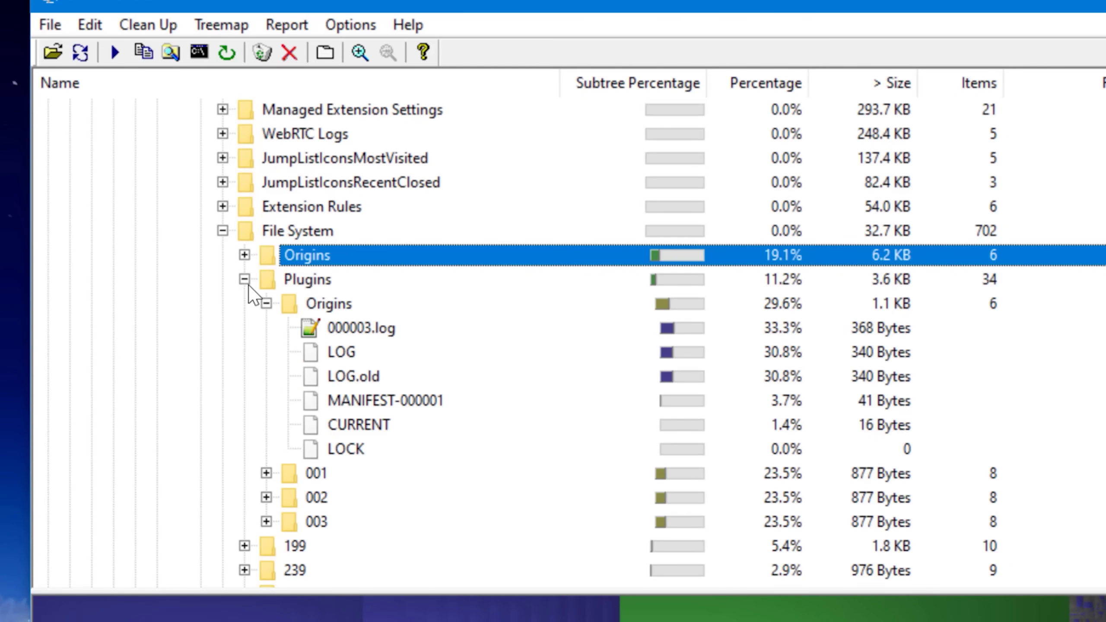
{"action": "left_click", "coordinate": [244, 279]}
{"action": "left_click", "coordinate": [244, 304]}
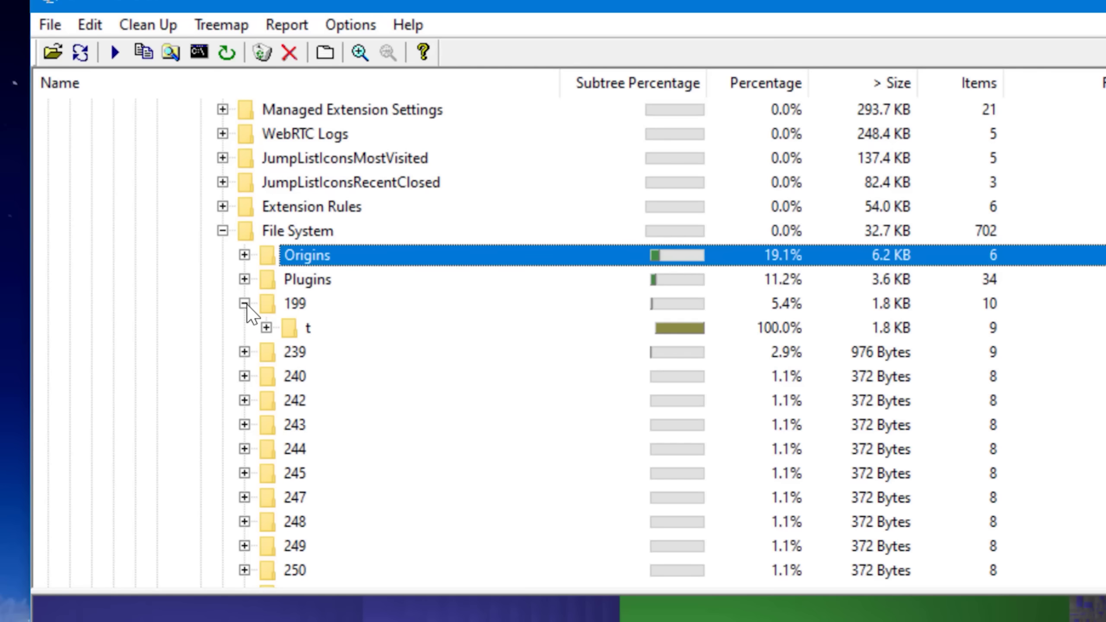
{"action": "left_click", "coordinate": [265, 321]}
{"action": "left_click", "coordinate": [266, 326]}
{"action": "left_click", "coordinate": [245, 303]}
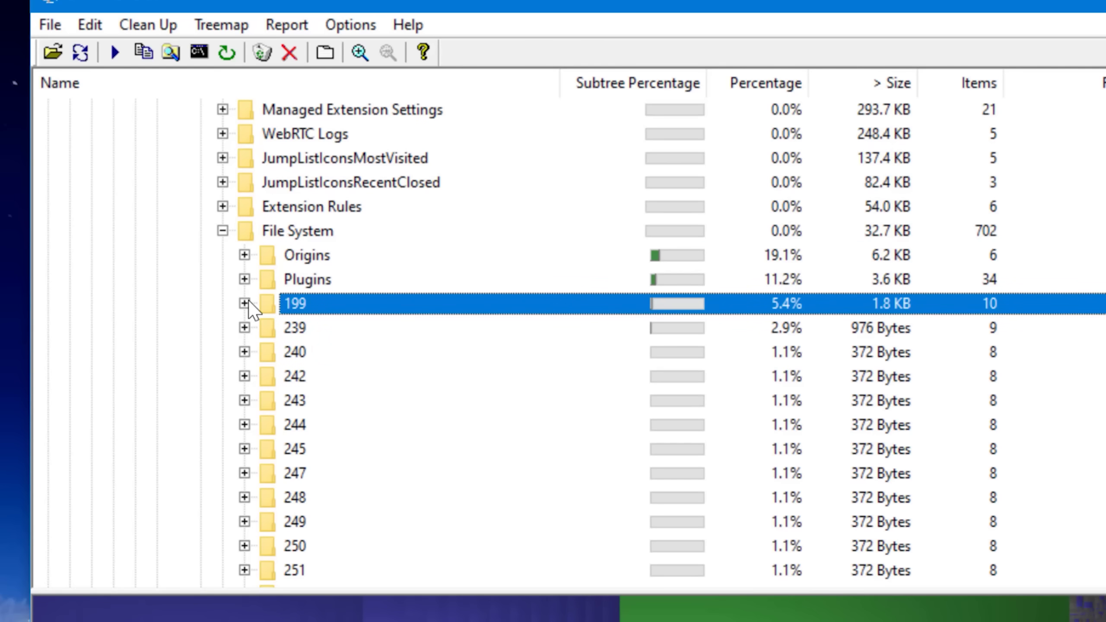
{"action": "scroll", "coordinate": [347, 358], "scroll_direction": "down", "scroll_amount": 5}
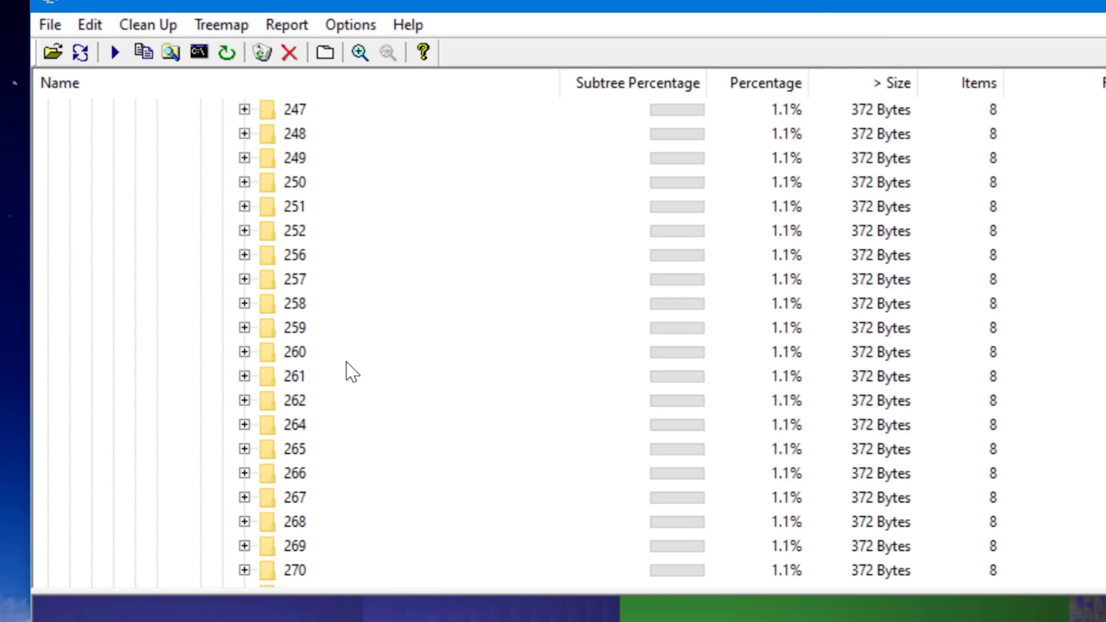
{"action": "scroll", "coordinate": [345, 361], "scroll_direction": "up", "scroll_amount": 4}
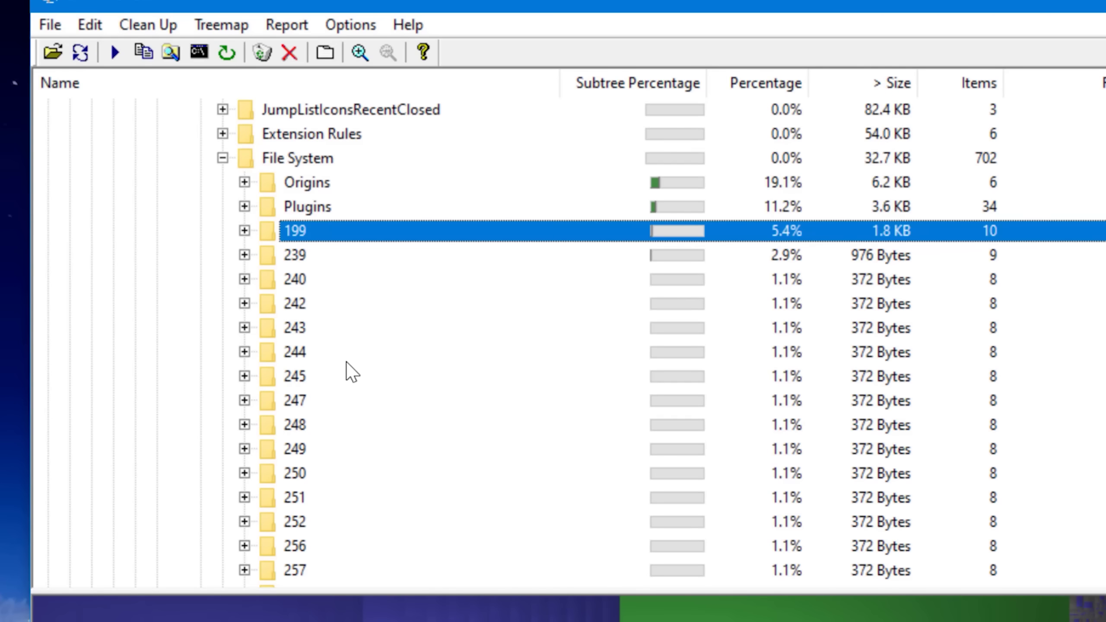
{"action": "left_click", "coordinate": [341, 162]}
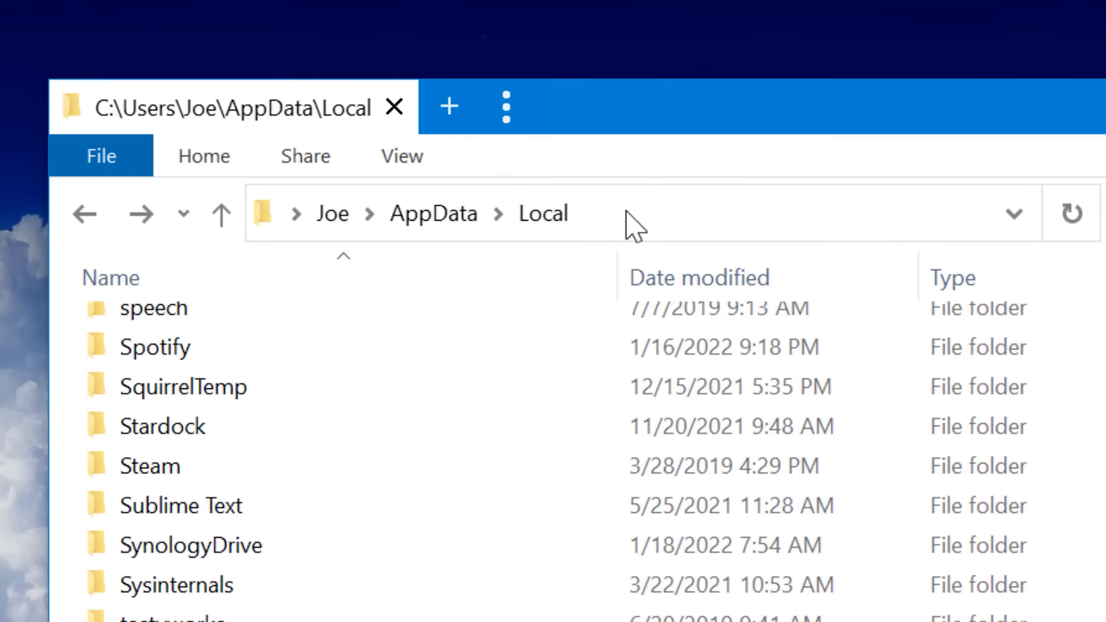
Step: Go to AppData\Local\Temp and sort its 5,339 items by date modified, oldest first
{"action": "left_click", "coordinate": [627, 213]}
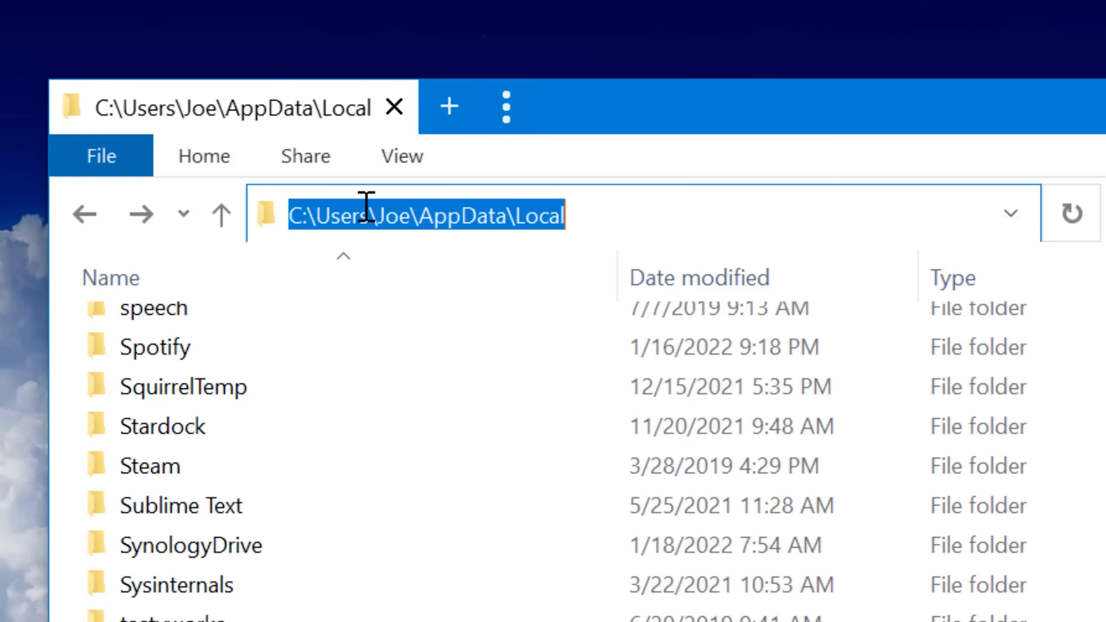
{"action": "key", "text": "Return"}
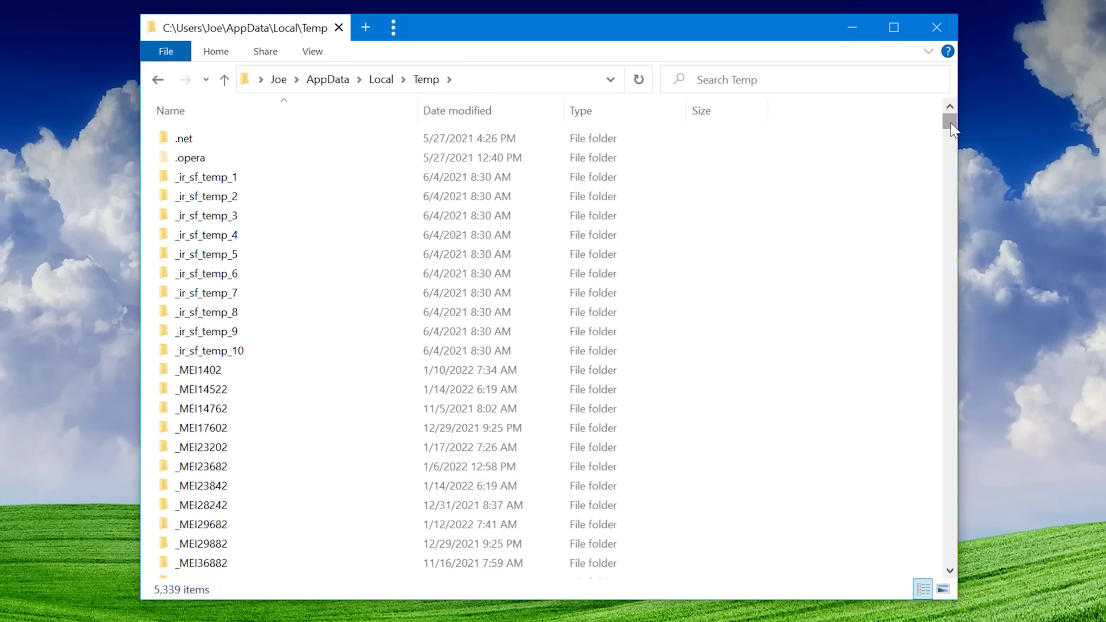
{"action": "left_click_drag", "start_coordinate": [951, 123], "coordinate": [962, 230]}
{"action": "left_click", "coordinate": [468, 111]}
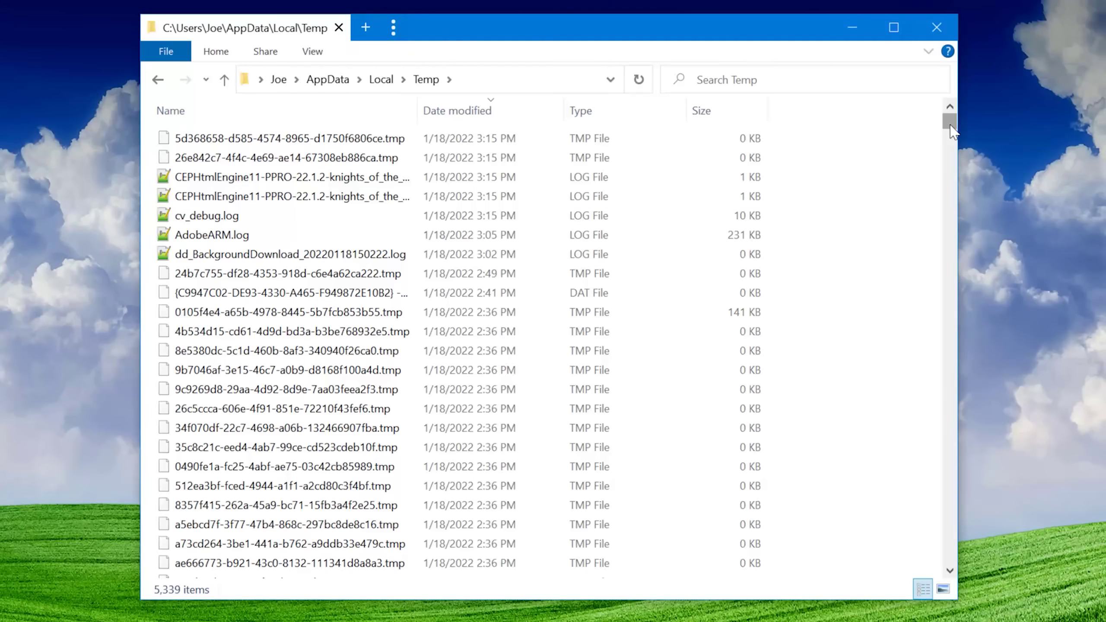
{"action": "left_click", "coordinate": [465, 105]}
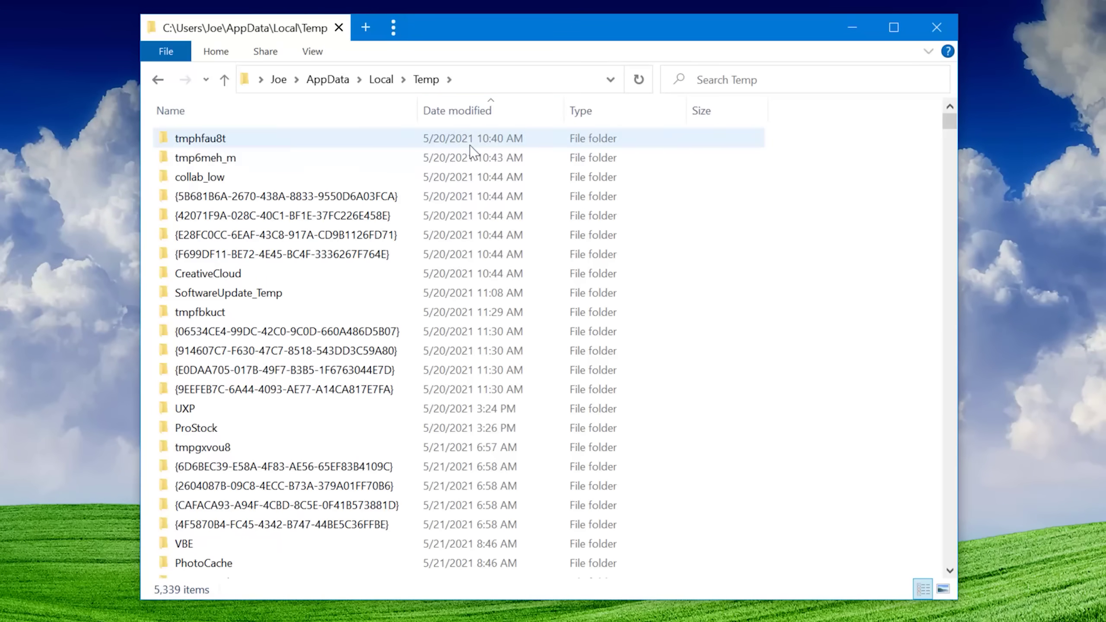
Step: Select the 9.9 GB Temp folder, expand db0zn4jr, and inspect its IntelliCode, Apple Sdk and Android Designer packages
{"action": "mouse_move", "coordinate": [954, 128]}
{"action": "left_mouse_down"}
{"action": "mouse_move", "coordinate": [941, 218]}
{"action": "mouse_move", "coordinate": [927, 117]}
{"action": "mouse_move", "coordinate": [946, 111]}
{"action": "left_mouse_up"}
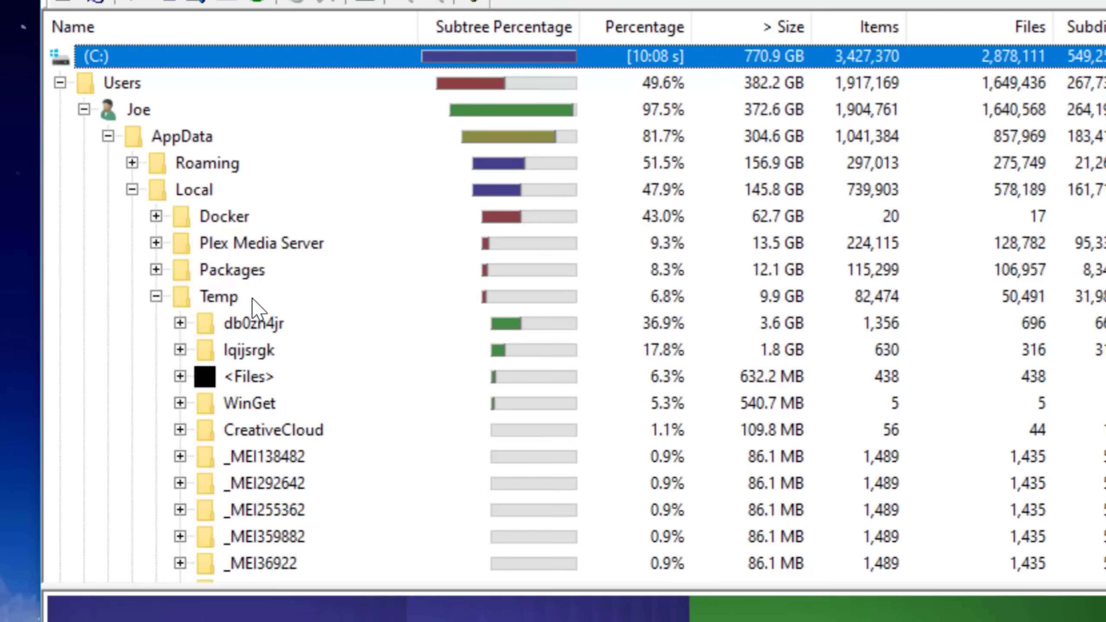
{"action": "left_click", "coordinate": [222, 296]}
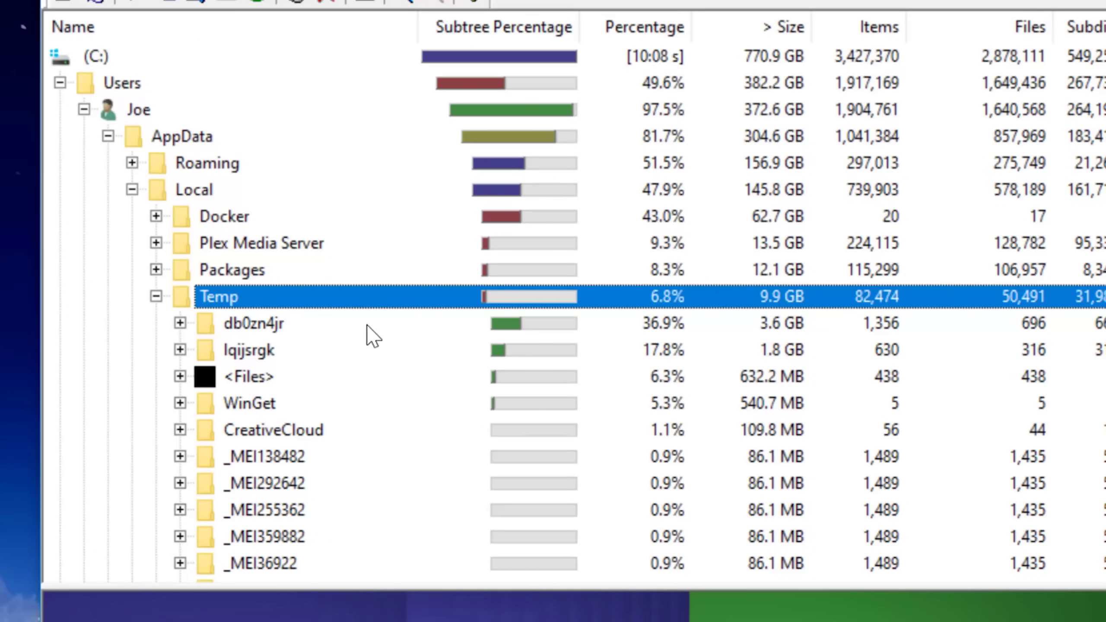
{"action": "left_click", "coordinate": [257, 326]}
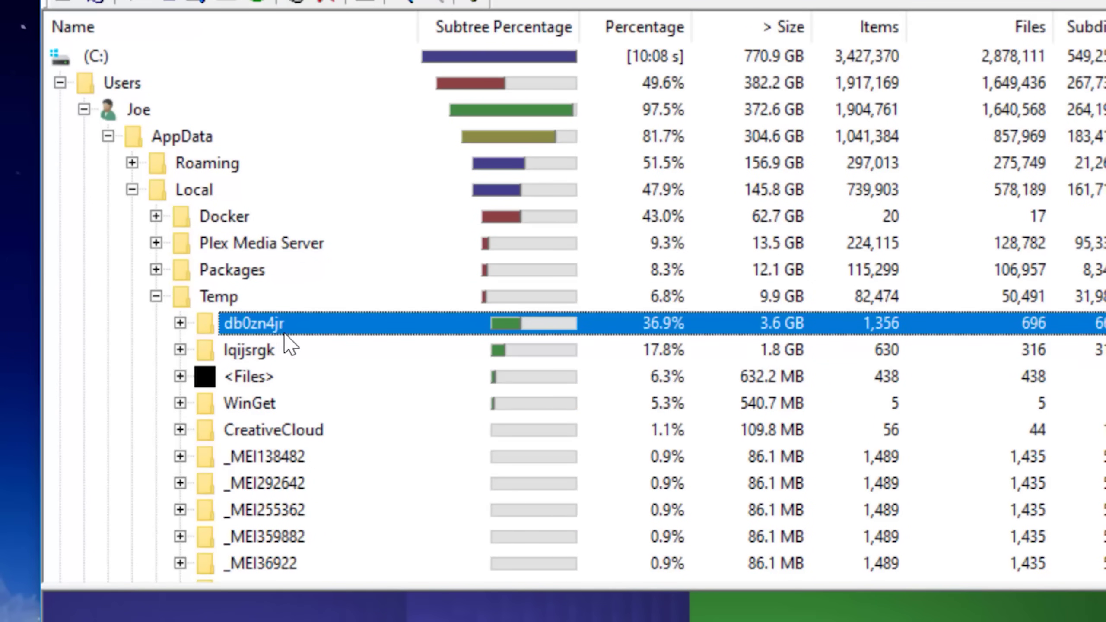
{"action": "left_click", "coordinate": [181, 322]}
{"action": "scroll", "coordinate": [335, 350], "scroll_direction": "down", "scroll_amount": 2}
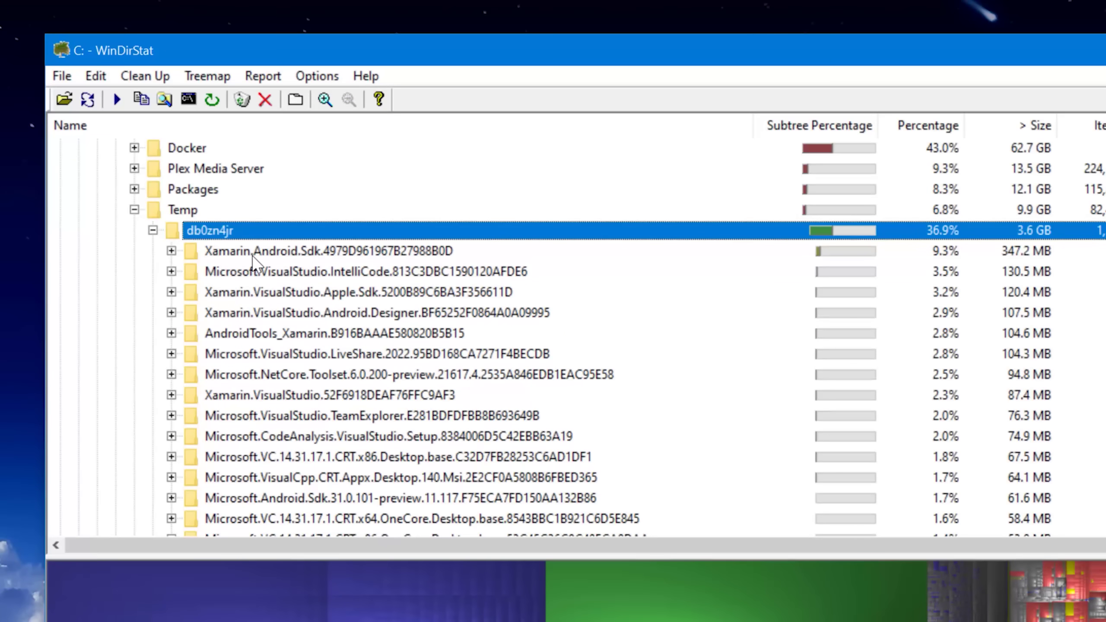
{"action": "left_click", "coordinate": [291, 274]}
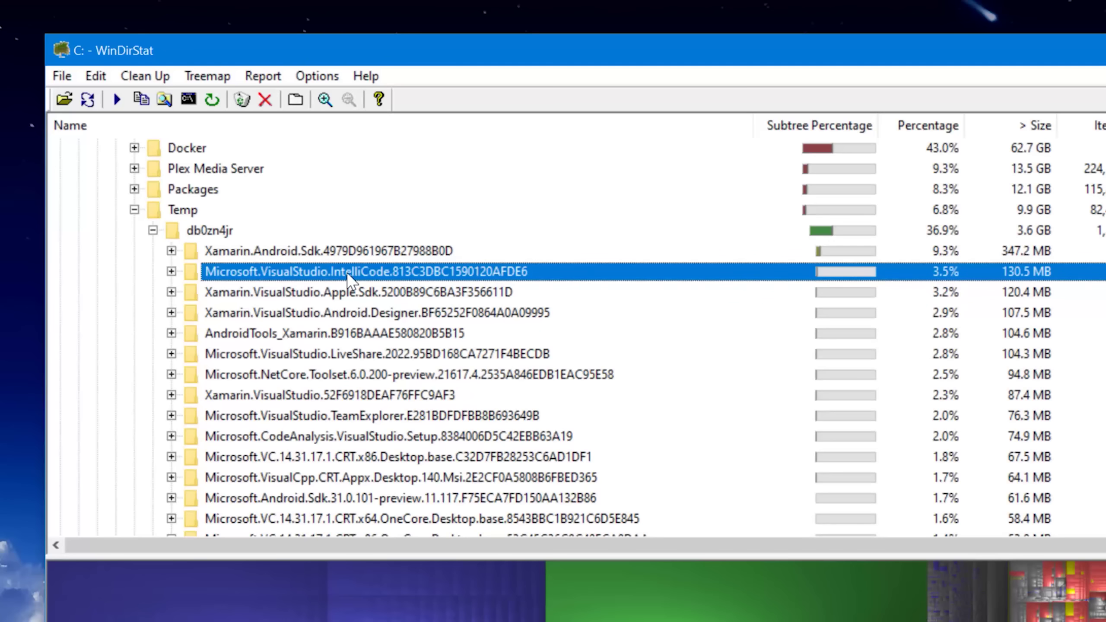
{"action": "left_click", "coordinate": [350, 293]}
{"action": "left_click", "coordinate": [351, 313]}
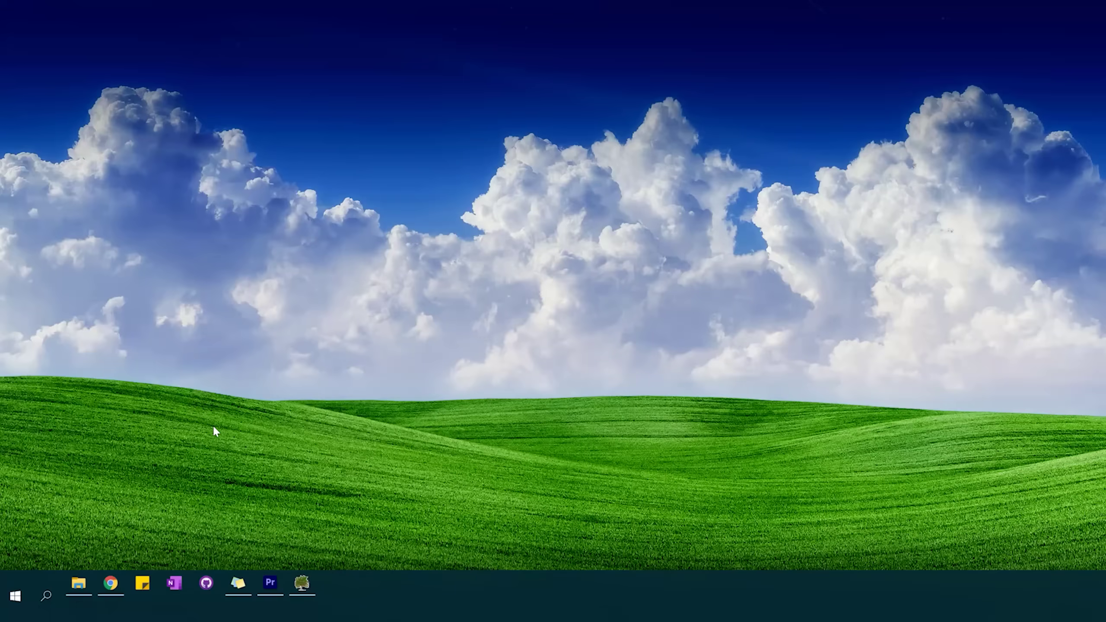
Step: Launch Disk Cleanup from Start search and scan drive (C:)
{"action": "left_click", "coordinate": [13, 597]}
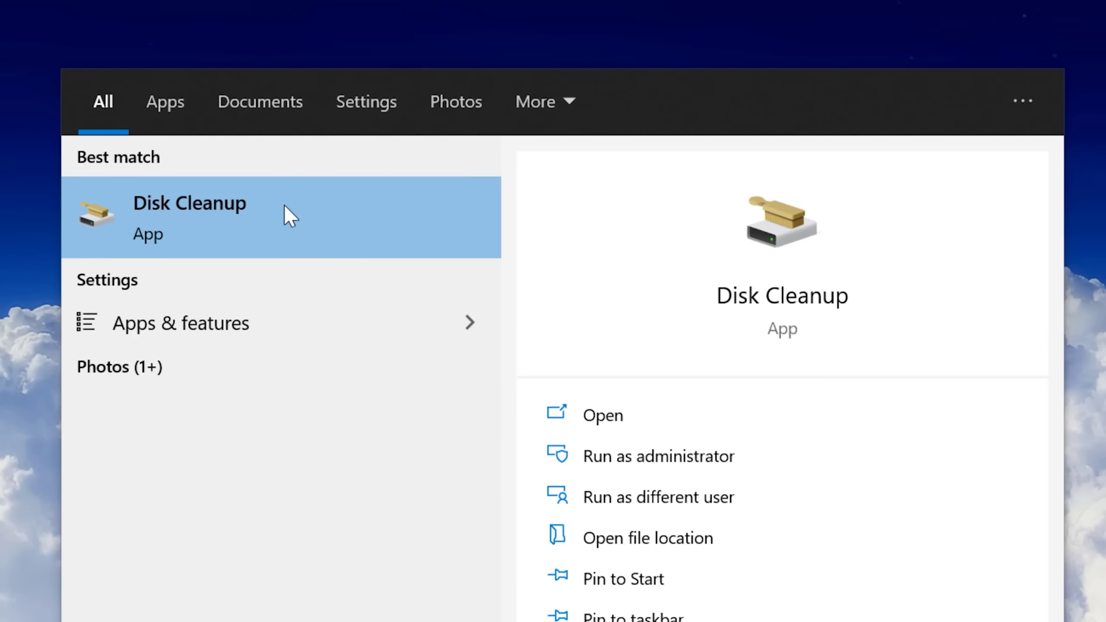
{"action": "left_click", "coordinate": [226, 225]}
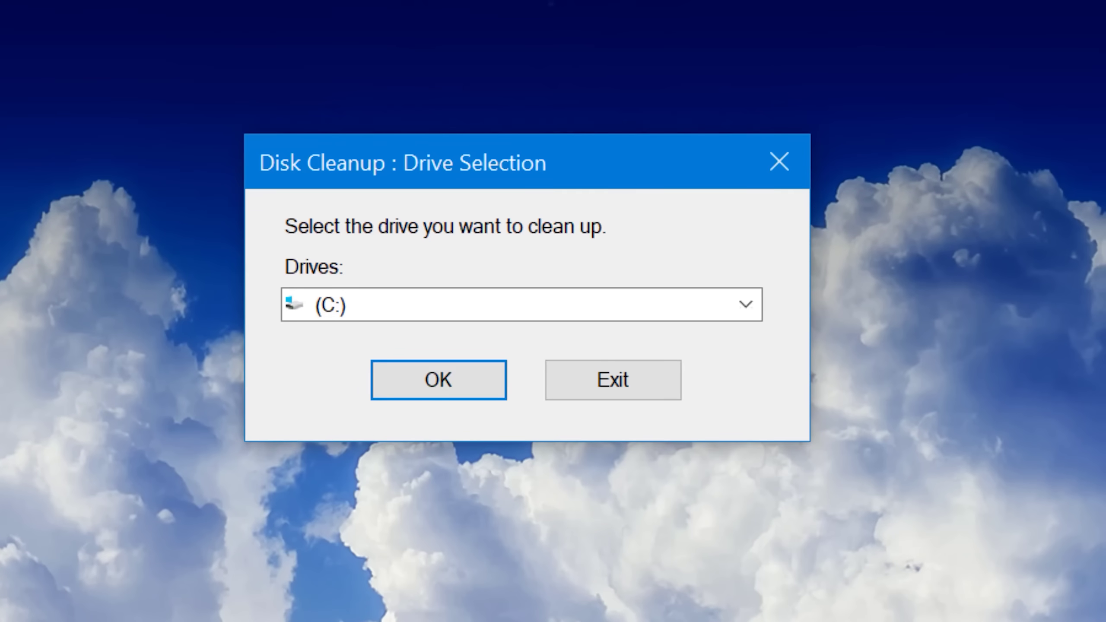
{"action": "left_click", "coordinate": [438, 380]}
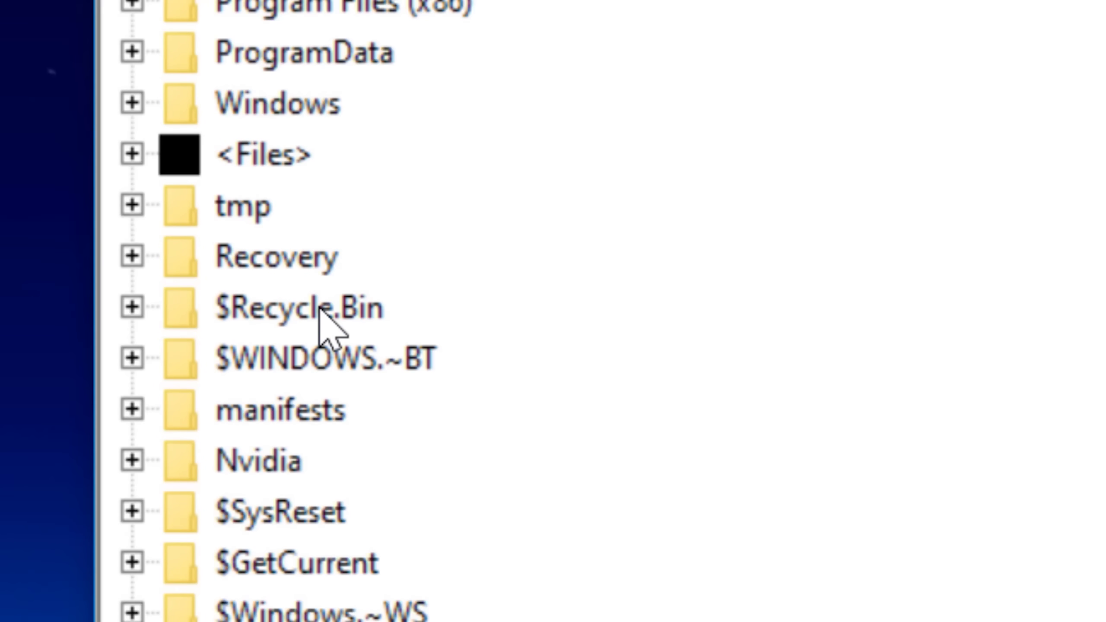
Step: Select the $Recycle.Bin folder at the top level of (C:)
{"action": "left_click", "coordinate": [320, 310]}
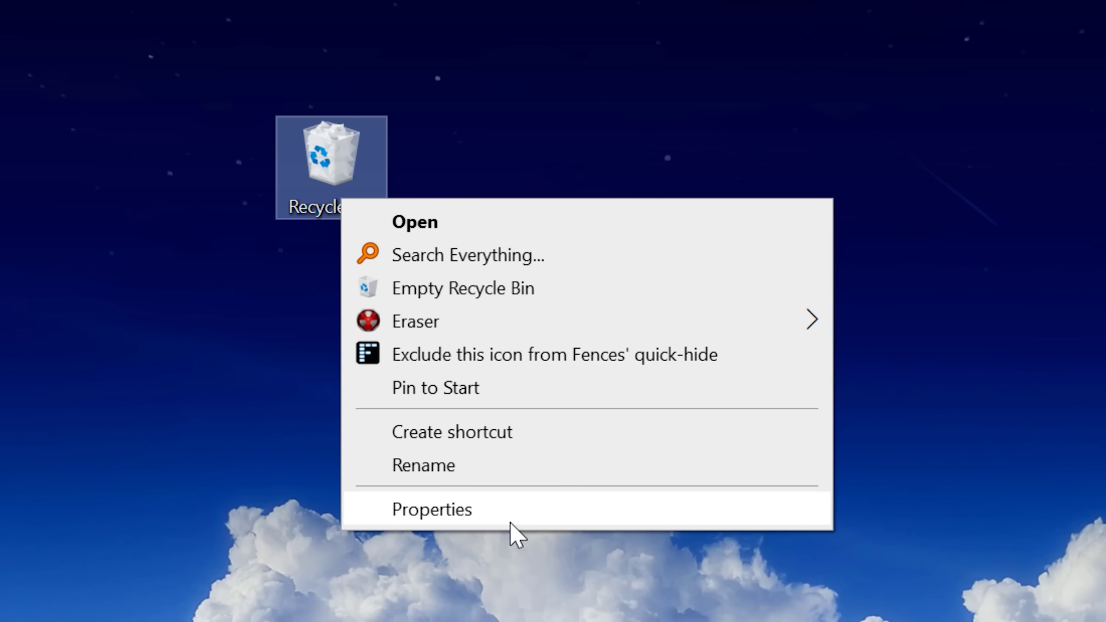
Step: Cap the Local Disk (C:) recycle bin at 6000 MB, then confirm deleting an oversized file
{"action": "left_click", "coordinate": [513, 515]}
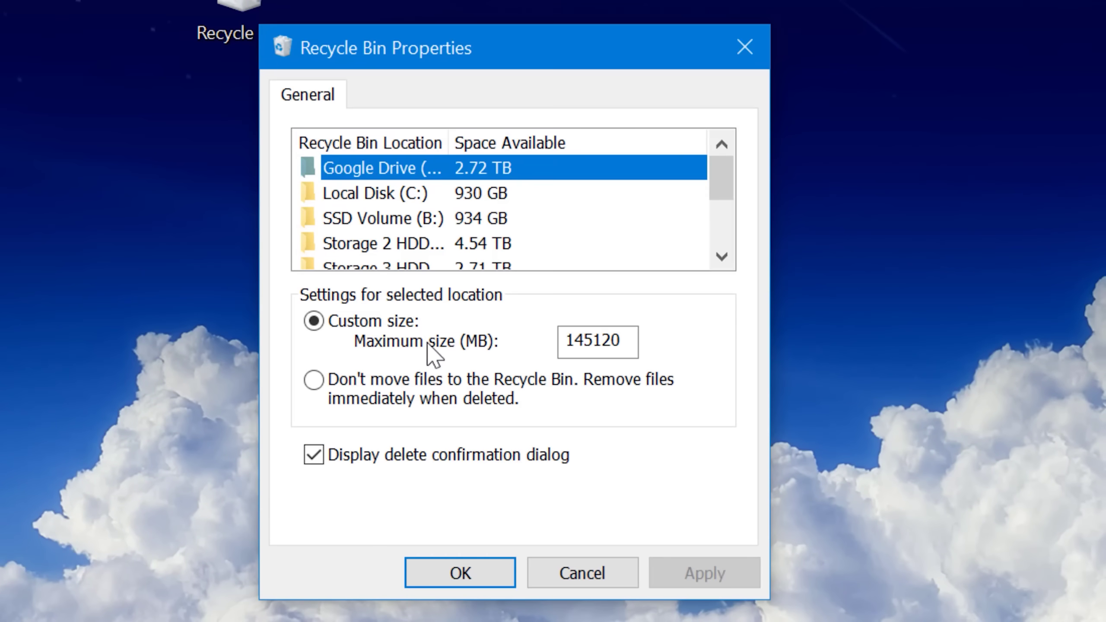
{"action": "left_click", "coordinate": [457, 194]}
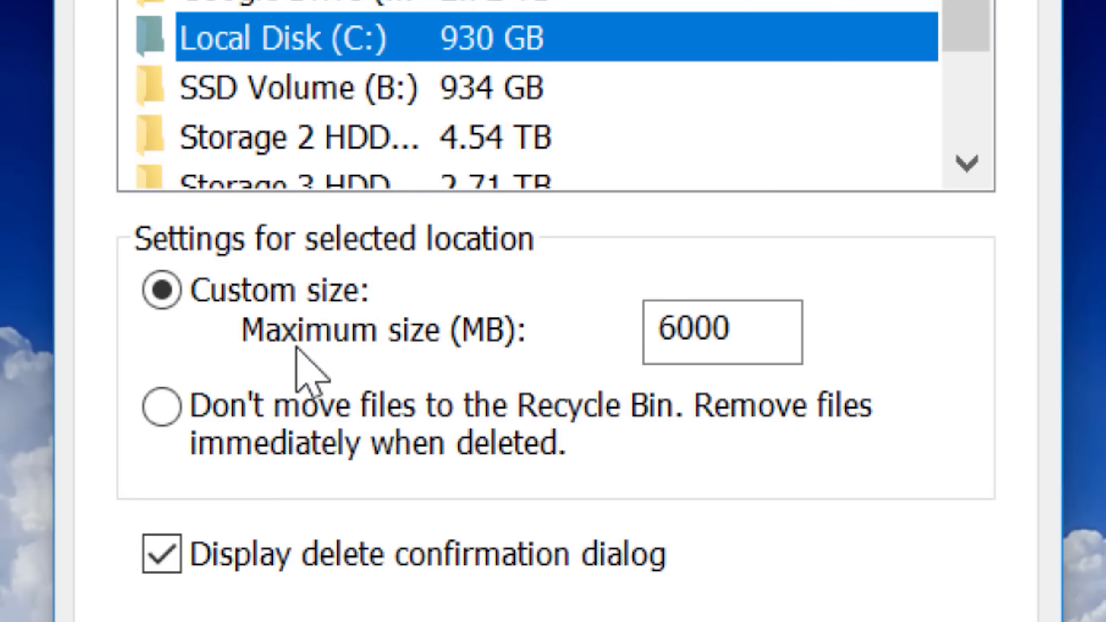
{"action": "left_click", "coordinate": [746, 343]}
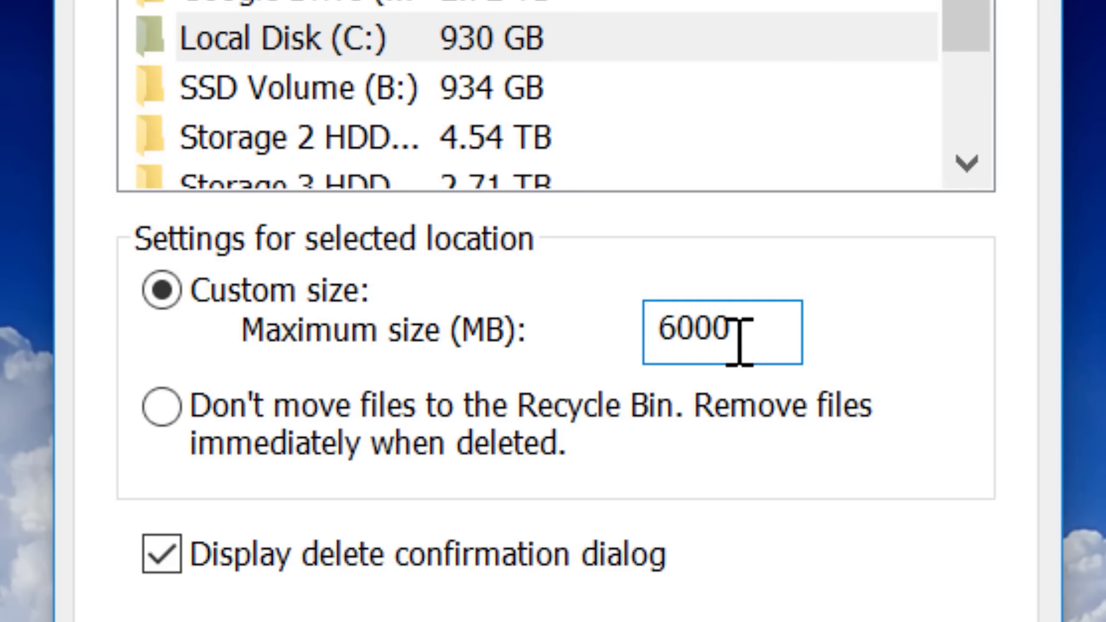
{"action": "left_click", "coordinate": [379, 5]}
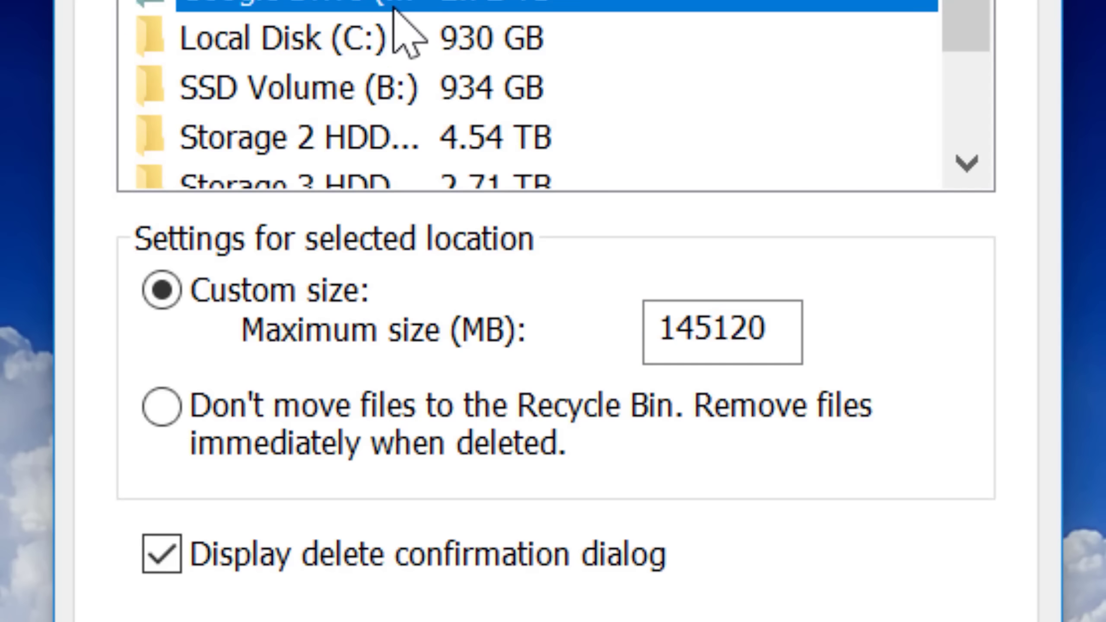
{"action": "left_click", "coordinate": [397, 41]}
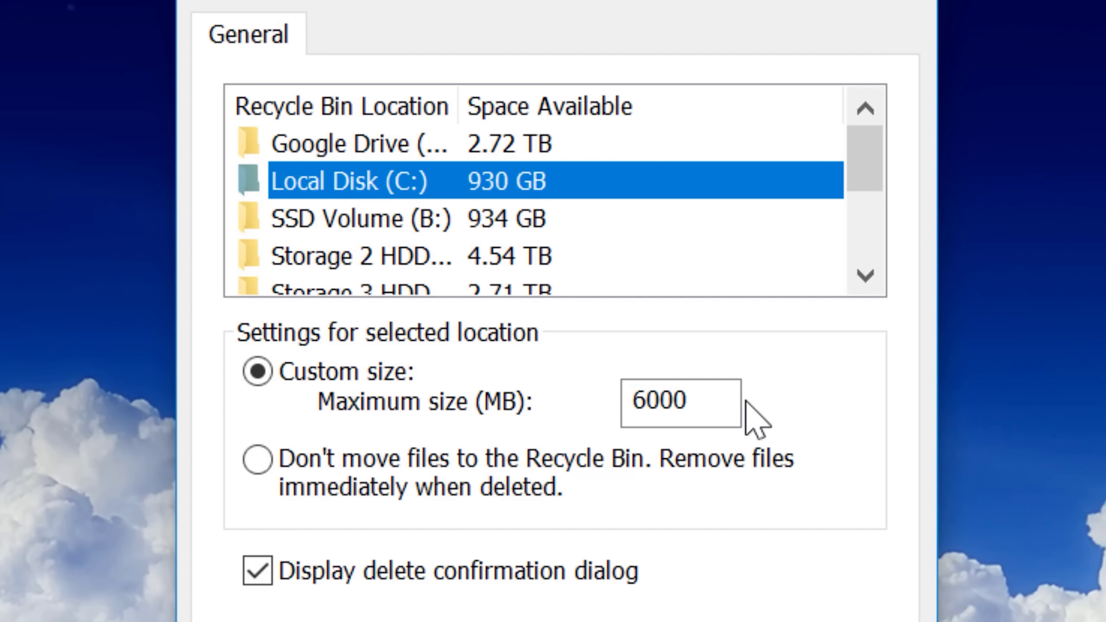
{"action": "left_click", "coordinate": [713, 403]}
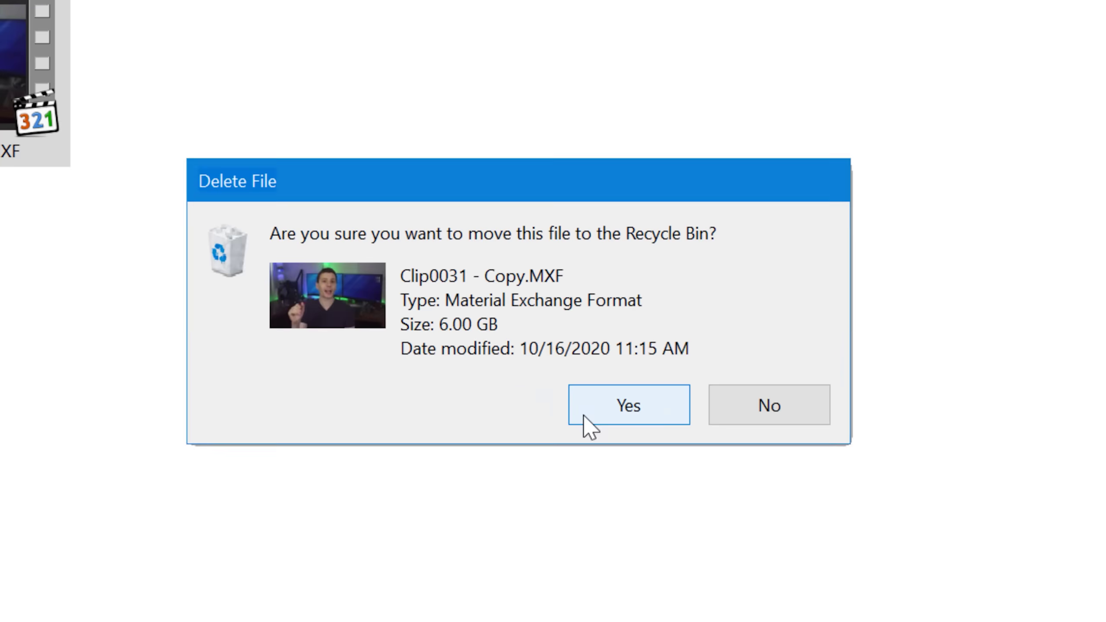
{"action": "left_click", "coordinate": [588, 415]}
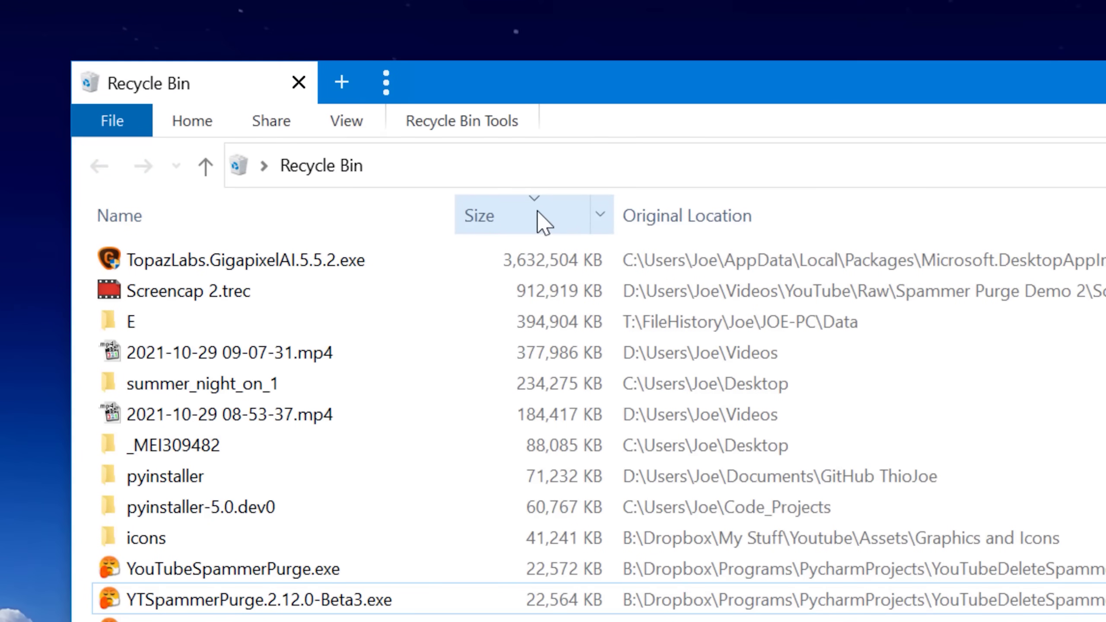
Step: Select the eight largest deleted items by size and inspect the Original Location column options
{"action": "left_click", "coordinate": [338, 265]}
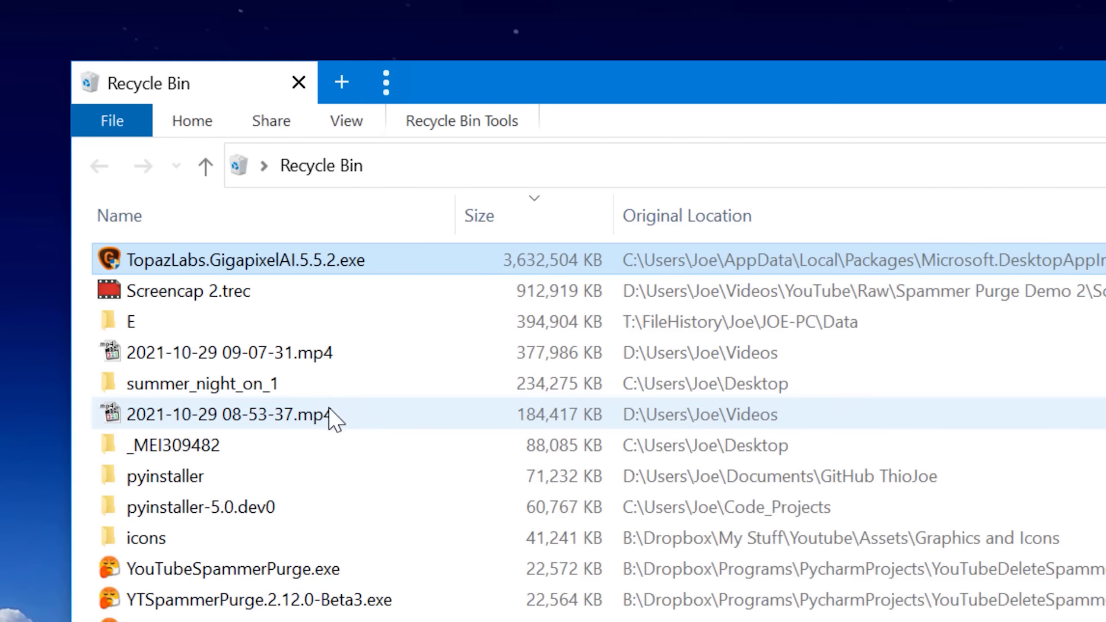
{"action": "left_click", "coordinate": [324, 476], "text": "shift"}
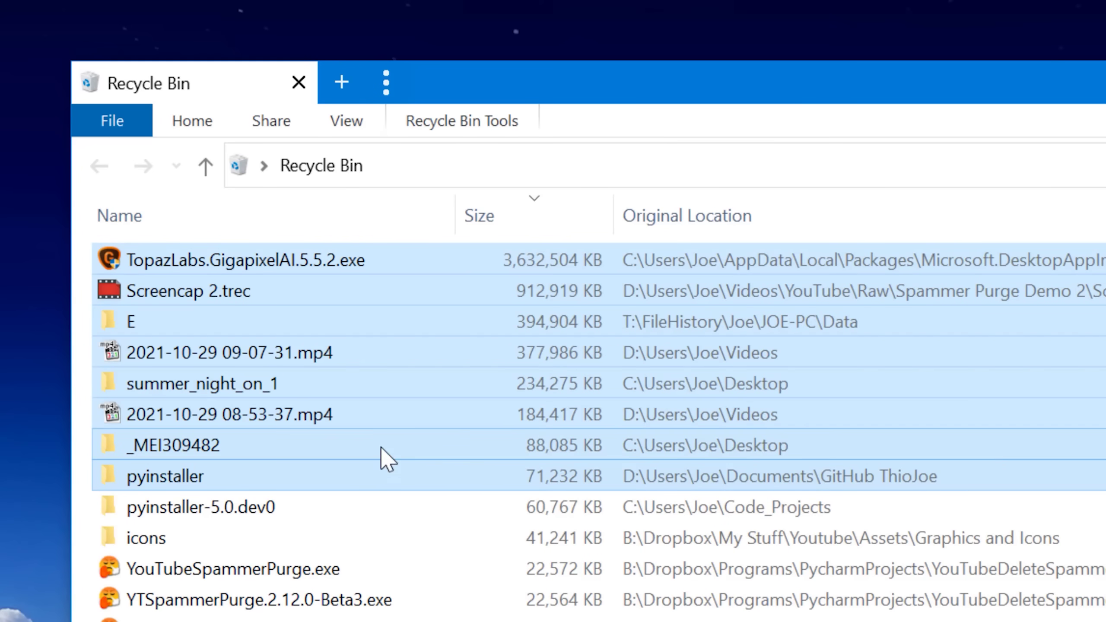
{"action": "left_click", "coordinate": [388, 384]}
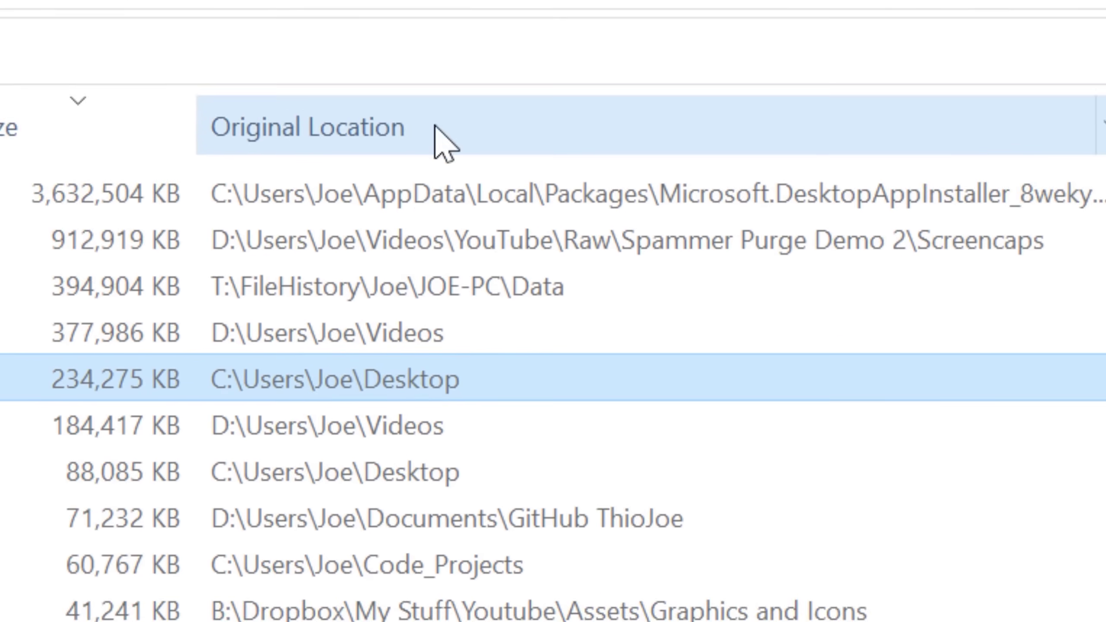
{"action": "right_click", "coordinate": [501, 201]}
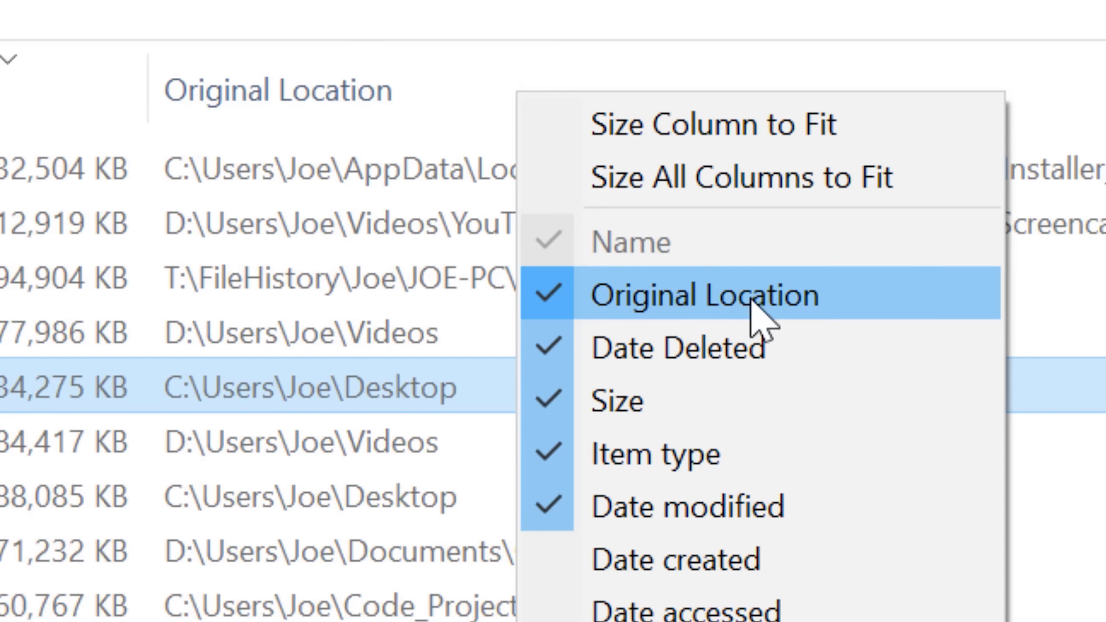
{"action": "left_click", "coordinate": [263, 391]}
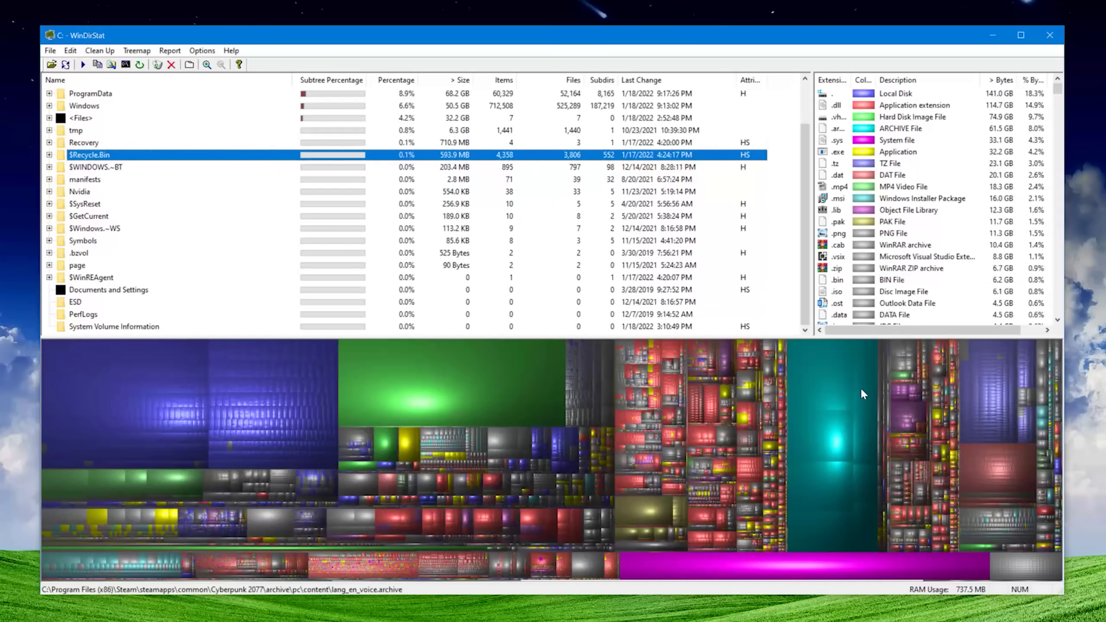
Step: Trace the big cyan treemap block to the 64.9 GB Cyberpunk 2077 folder
{"action": "left_click", "coordinate": [828, 381]}
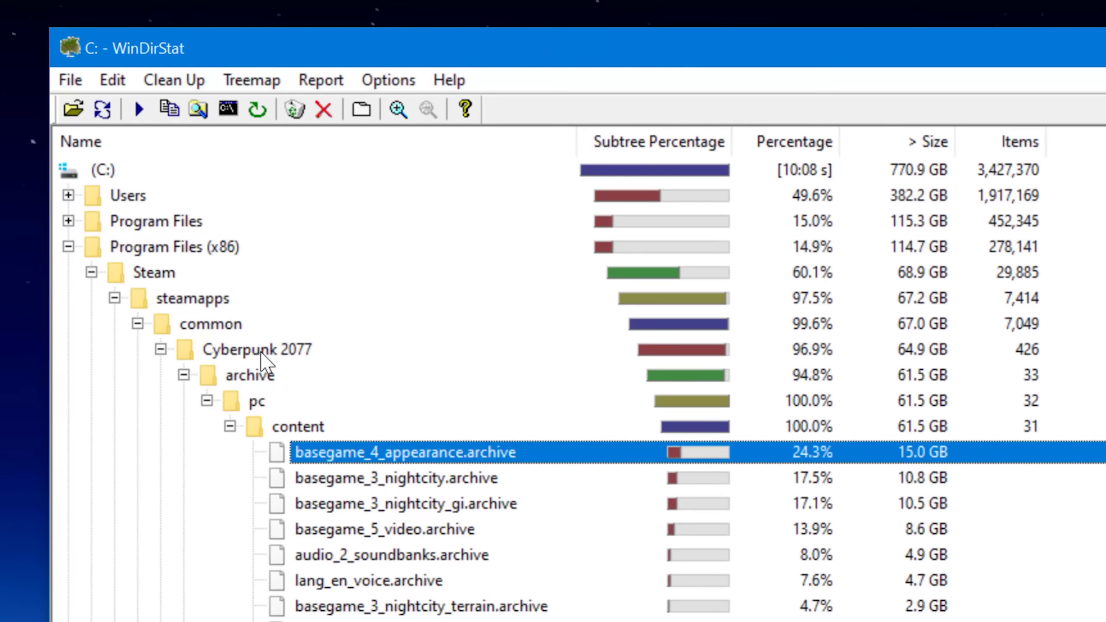
{"action": "left_click", "coordinate": [151, 178]}
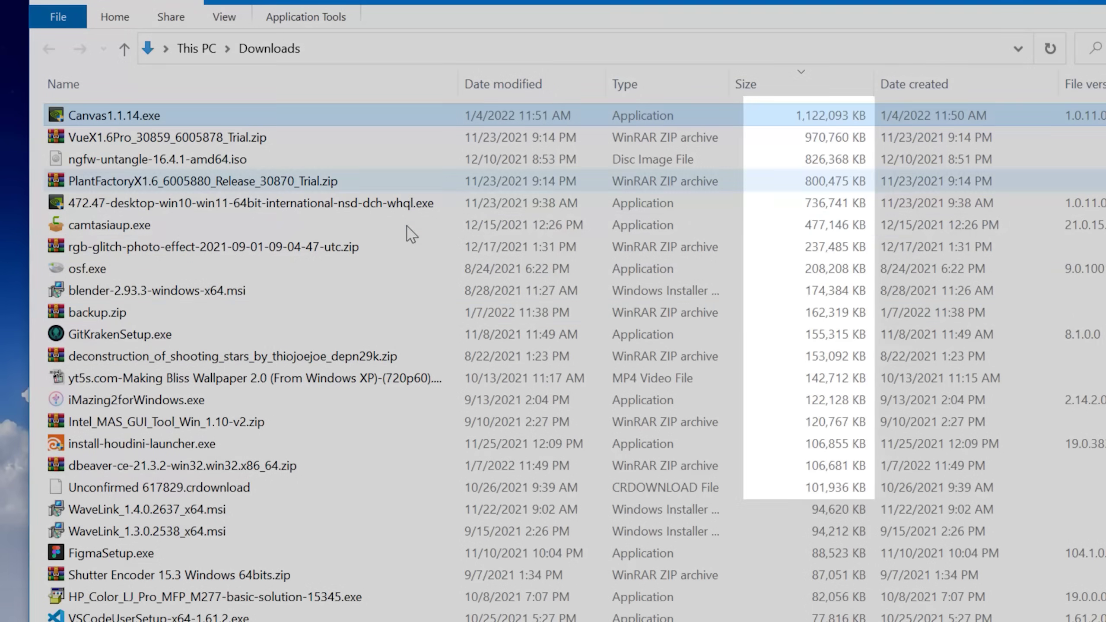
Step: Extend the Downloads selection from Canvas1.1.14.exe down to Unconfirmed 617829.crdownload
{"action": "left_click", "coordinate": [353, 488], "text": "shift"}
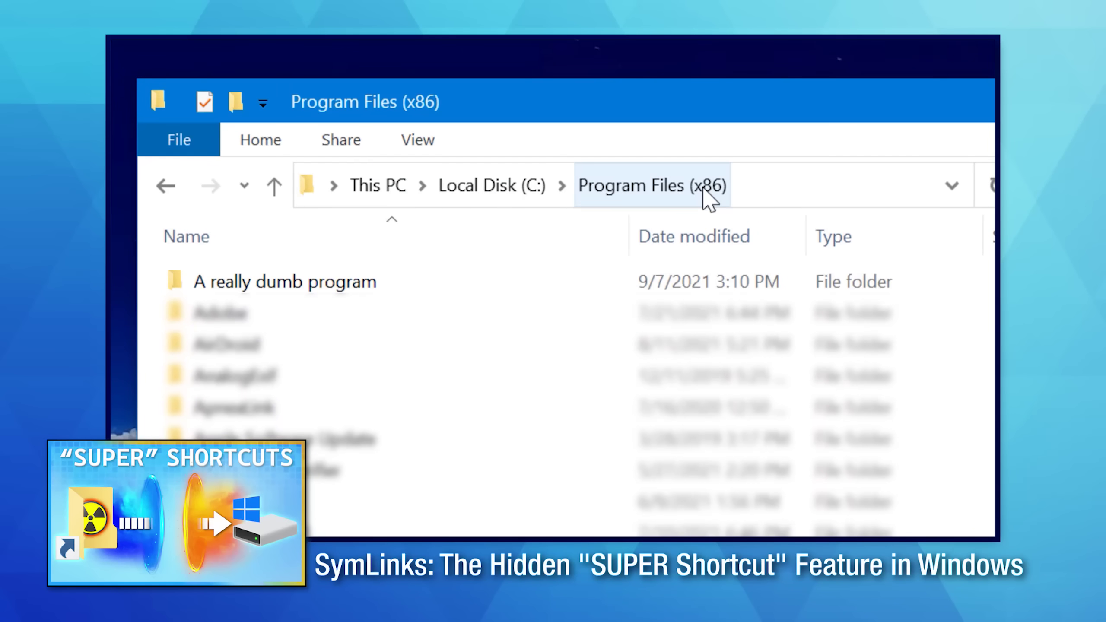
Step: Move 'A really dumb program' into D:\New Program Files with administrator permission
{"action": "left_click", "coordinate": [697, 283]}
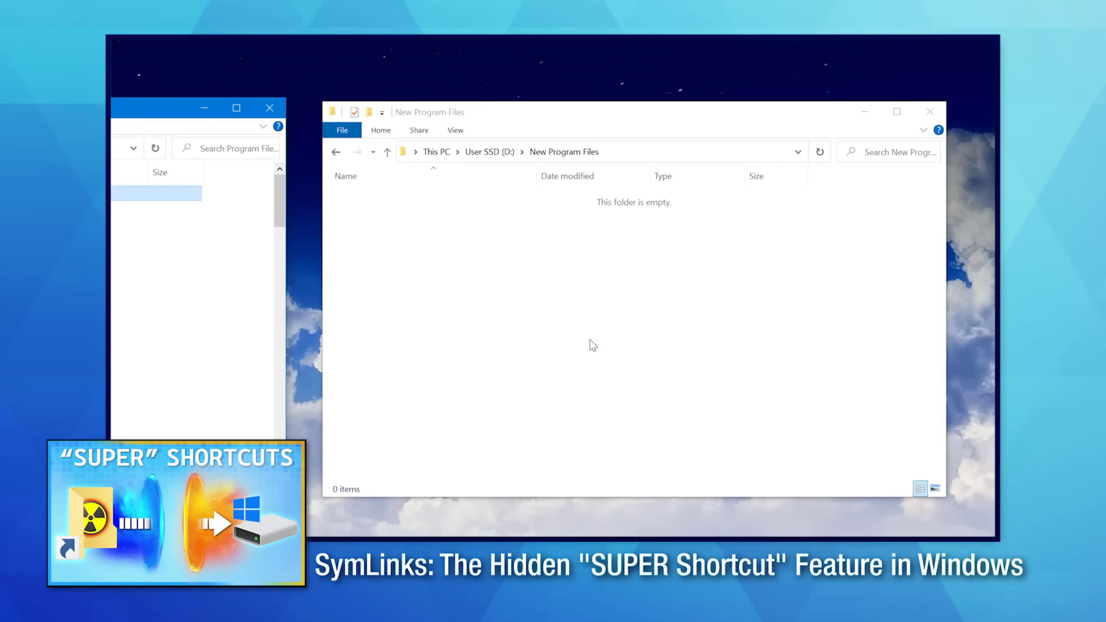
{"action": "right_click", "coordinate": [593, 345]}
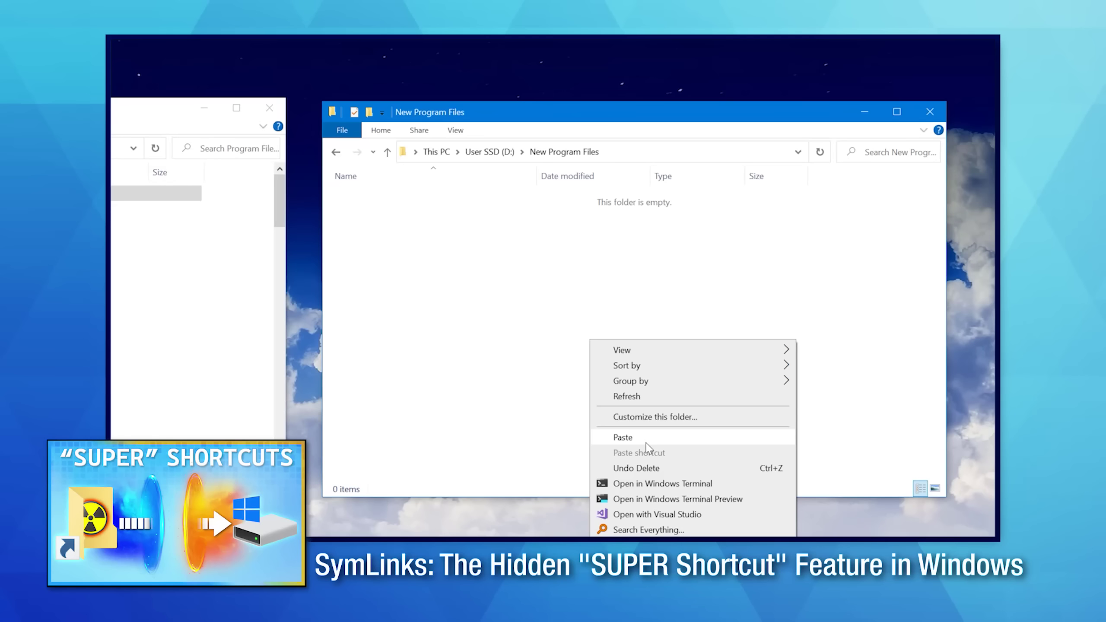
{"action": "left_click", "coordinate": [647, 444]}
{"action": "left_click", "coordinate": [357, 240]}
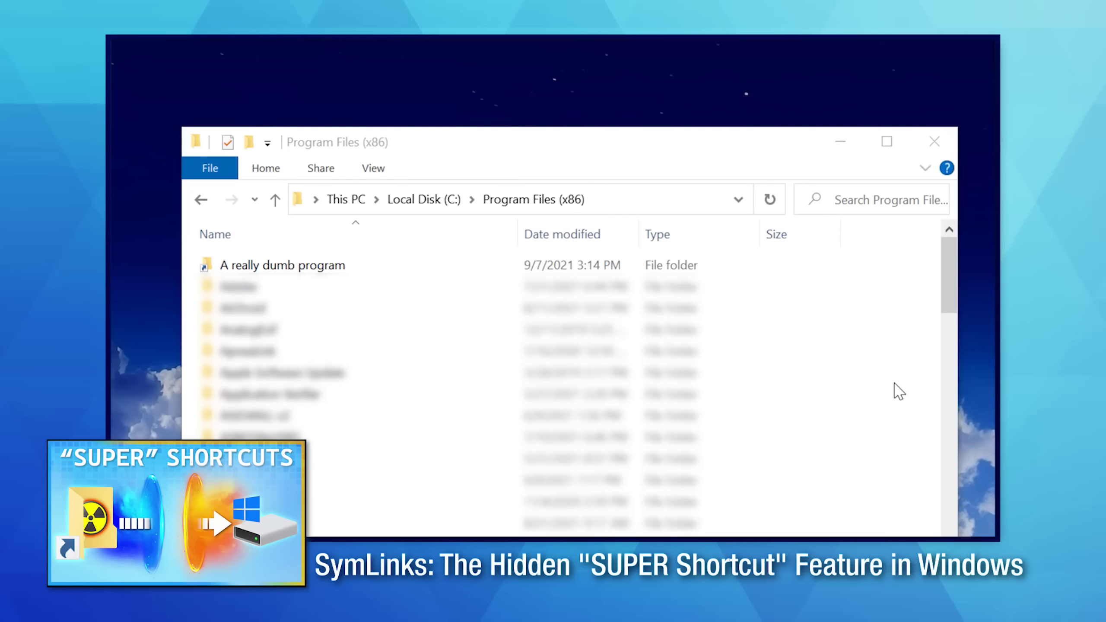
Step: Check the leftover link's properties in Program Files (x86), then open it
{"action": "left_click", "coordinate": [566, 265]}
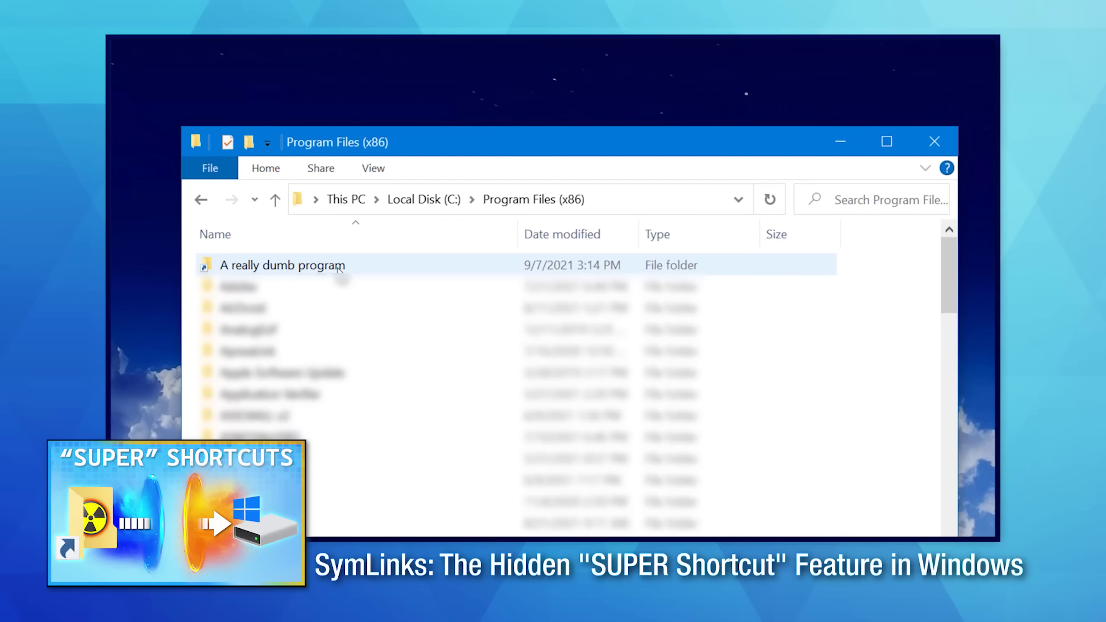
{"action": "key", "text": "alt+Return"}
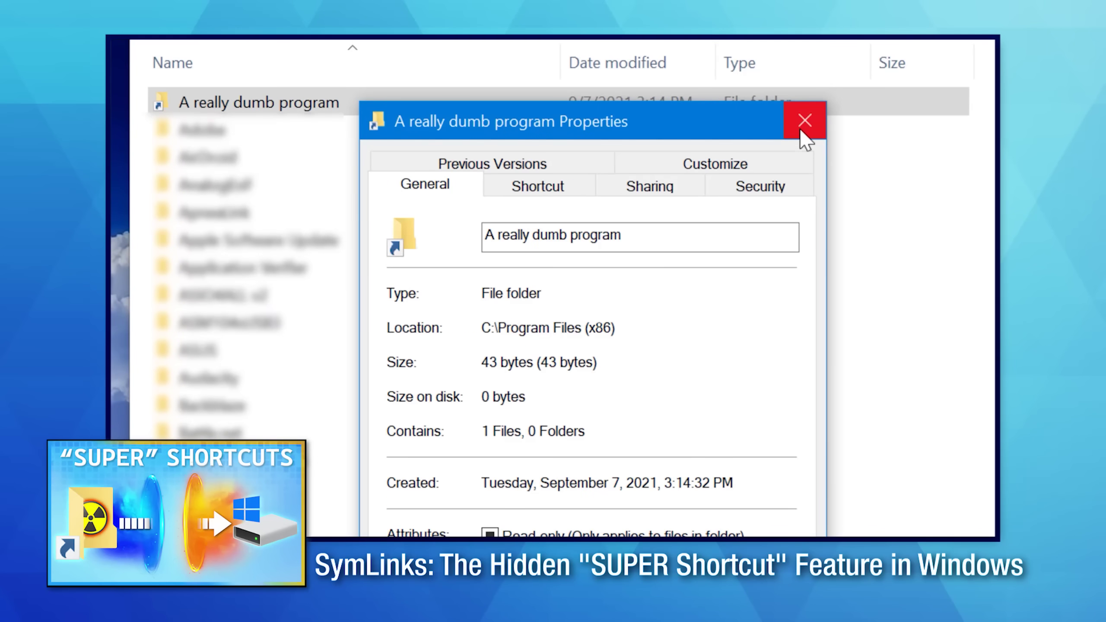
{"action": "left_click", "coordinate": [803, 128]}
{"action": "double_click", "coordinate": [540, 107]}
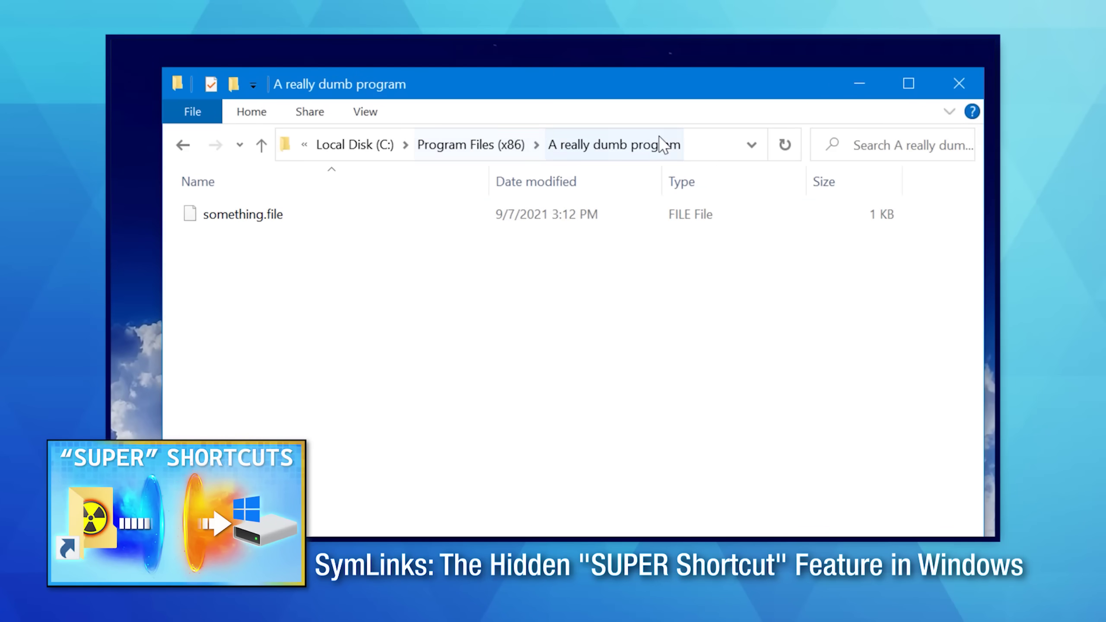